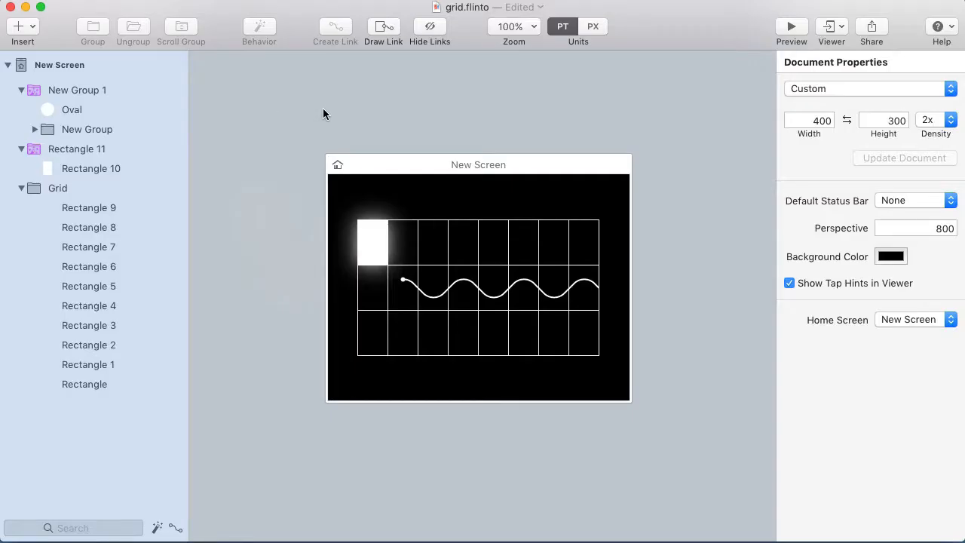
Inspect the Grid group and the fill and shadow settings of the glowing white rectangle in its first cell.
{"action": "left_click", "coordinate": [491, 224]}
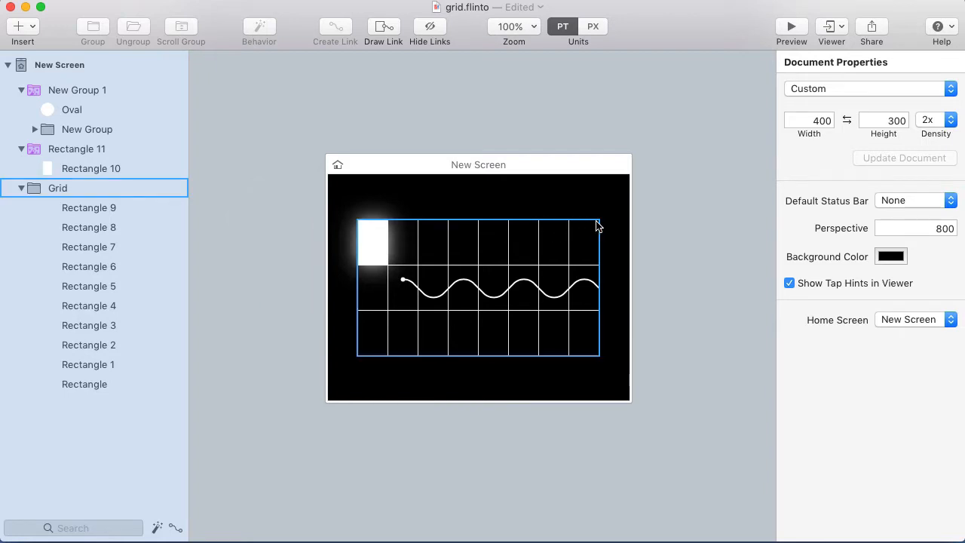
{"action": "left_click", "coordinate": [569, 235]}
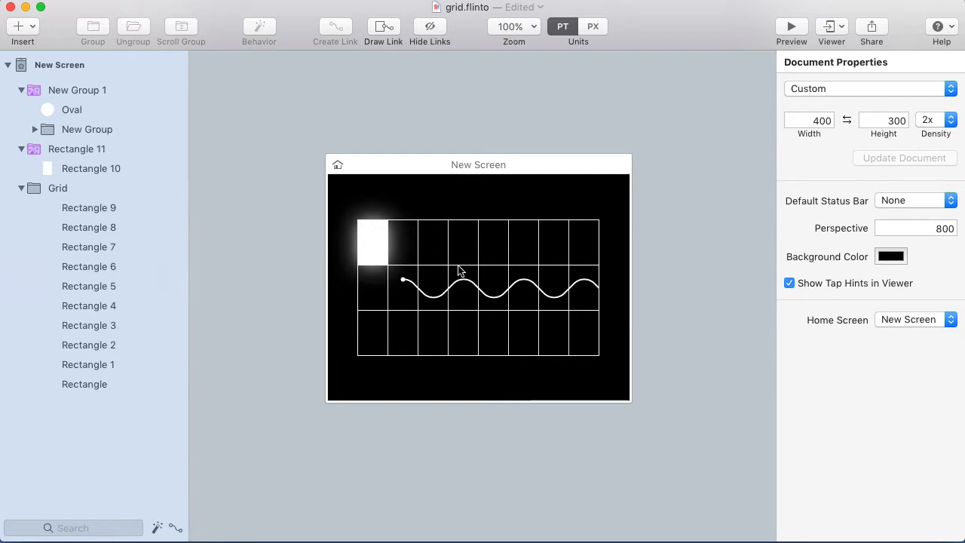
{"action": "left_click", "coordinate": [366, 245]}
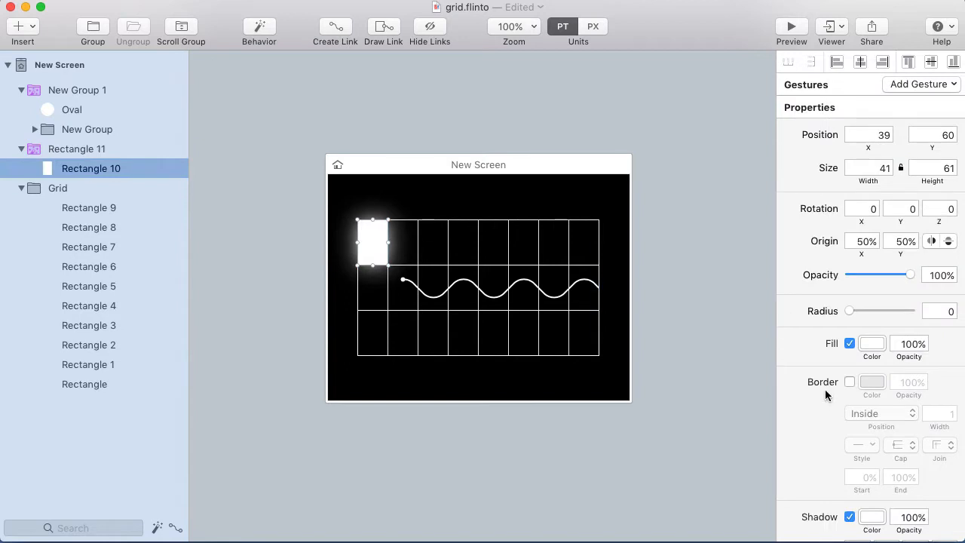
{"action": "scroll", "coordinate": [825, 396], "scroll_direction": "down", "scroll_amount": 5}
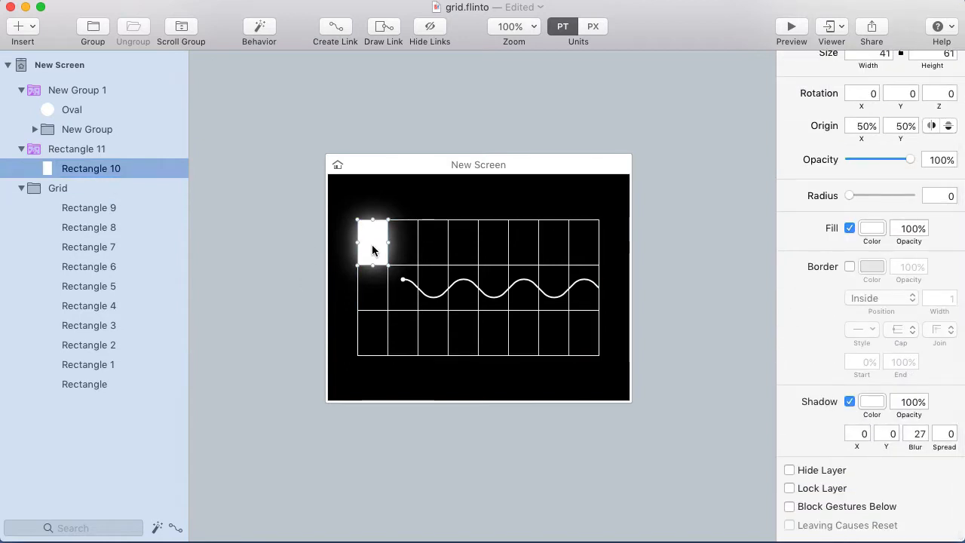
{"action": "left_click", "coordinate": [638, 254]}
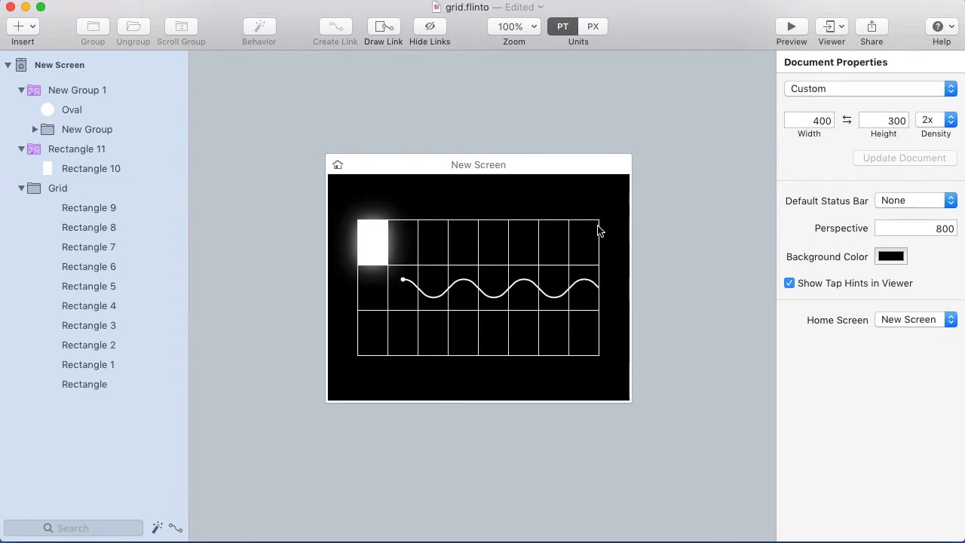
Draw an open zigzag vector with four peaks above the grid, giving it a border and no fill.
{"action": "left_click", "coordinate": [413, 210]}
{"action": "left_click", "coordinate": [424, 189]}
{"action": "left_click", "coordinate": [433, 208]}
{"action": "left_click", "coordinate": [442, 190]}
{"action": "left_click", "coordinate": [453, 212]}
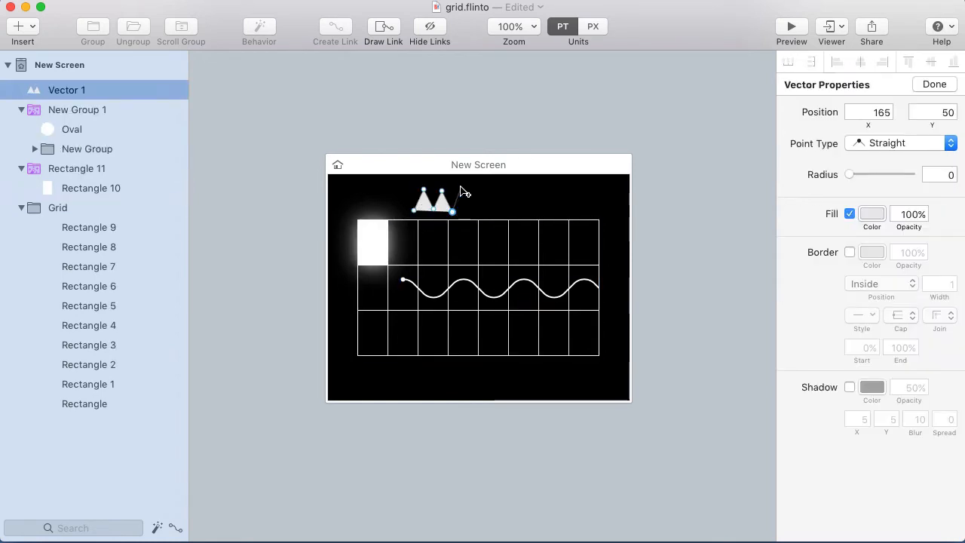
{"action": "left_click", "coordinate": [461, 187]}
{"action": "left_click", "coordinate": [468, 209]}
{"action": "left_click", "coordinate": [485, 184]}
{"action": "left_click", "coordinate": [499, 212]}
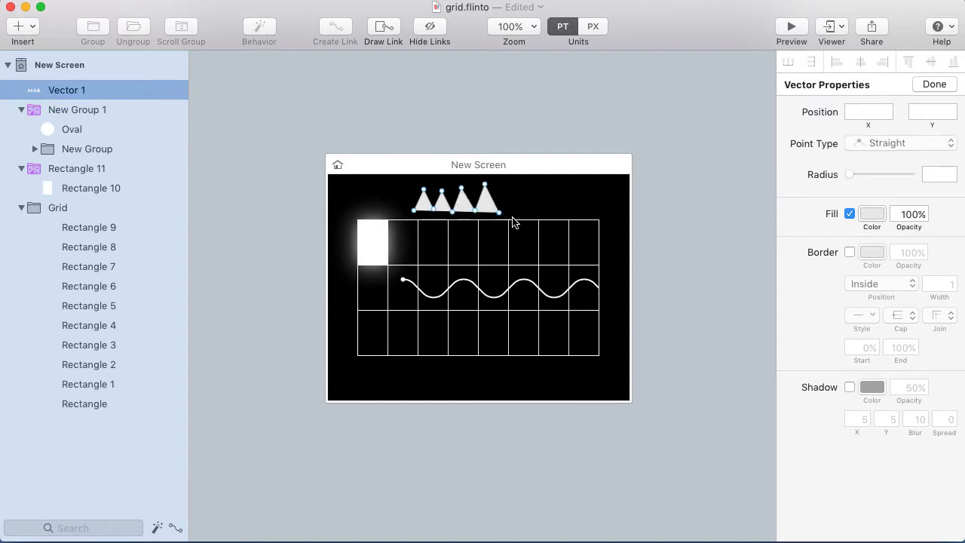
{"action": "left_click", "coordinate": [850, 252]}
{"action": "left_click", "coordinate": [850, 213]}
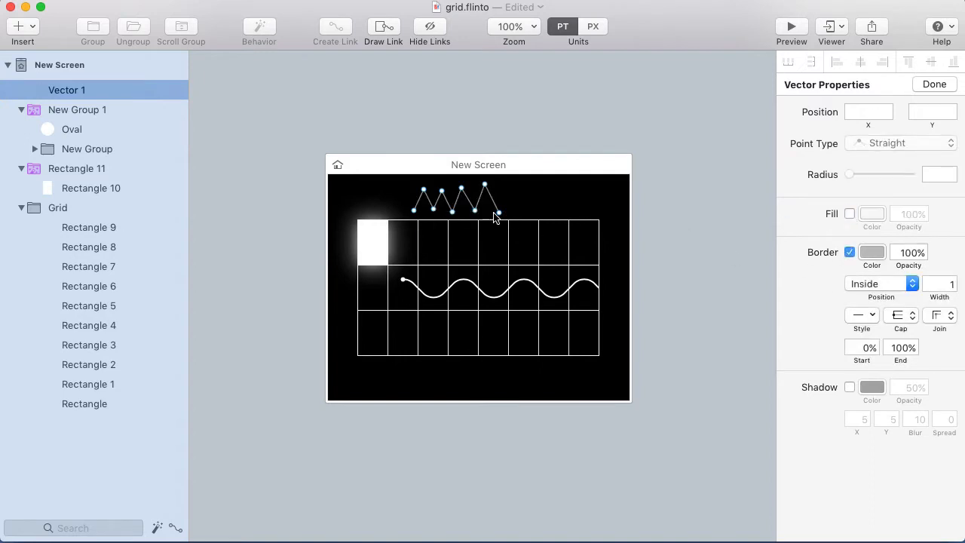
Distribute all the zigzag's points evenly horizontally and align its upper and lower points each to a common height.
{"action": "left_click_drag", "start_coordinate": [401, 182], "coordinate": [534, 231]}
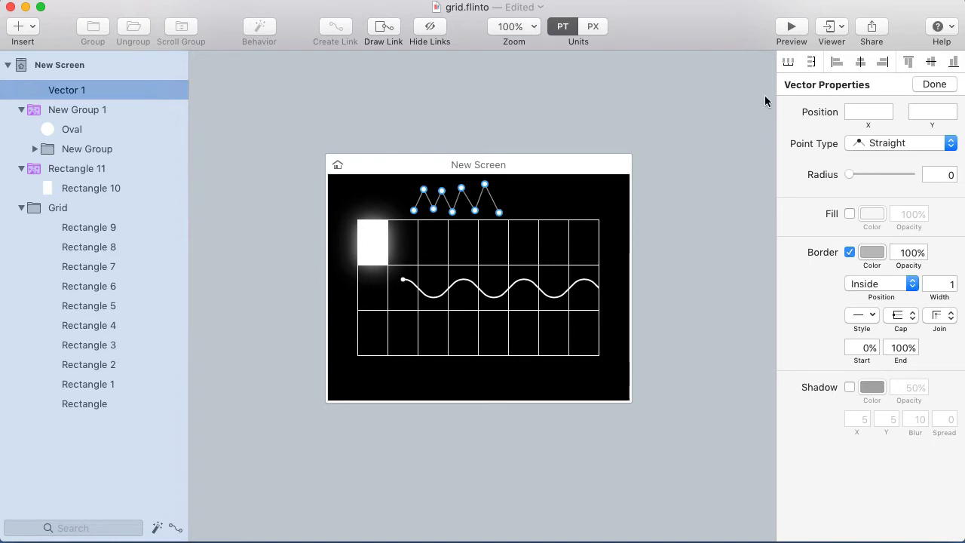
{"action": "left_click", "coordinate": [786, 64]}
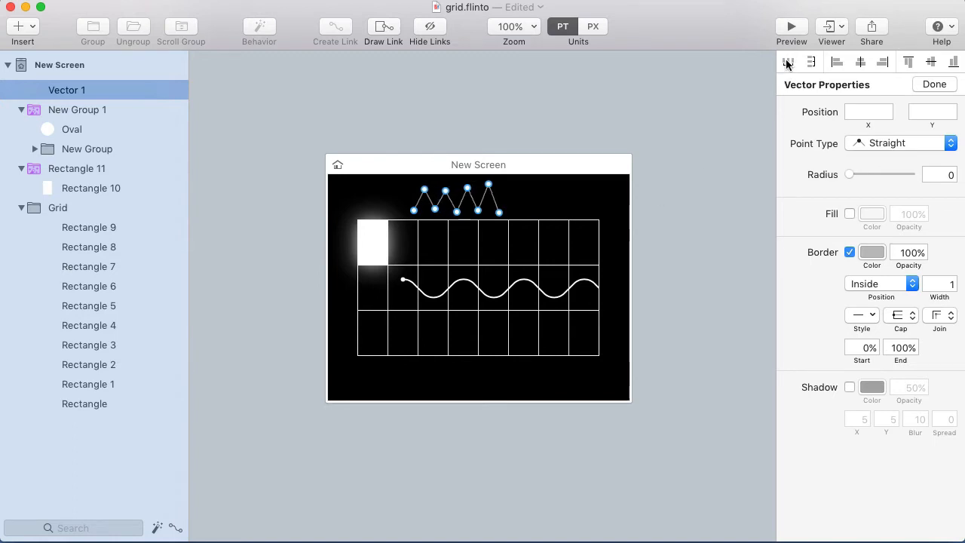
{"action": "left_click_drag", "start_coordinate": [407, 170], "coordinate": [519, 196]}
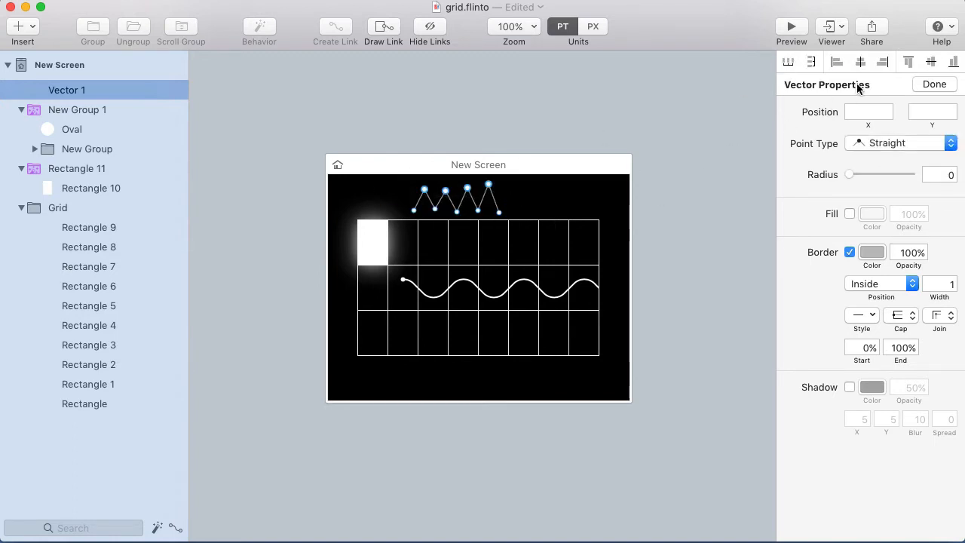
{"action": "left_click", "coordinate": [931, 63]}
{"action": "left_click_drag", "start_coordinate": [397, 199], "coordinate": [542, 232]}
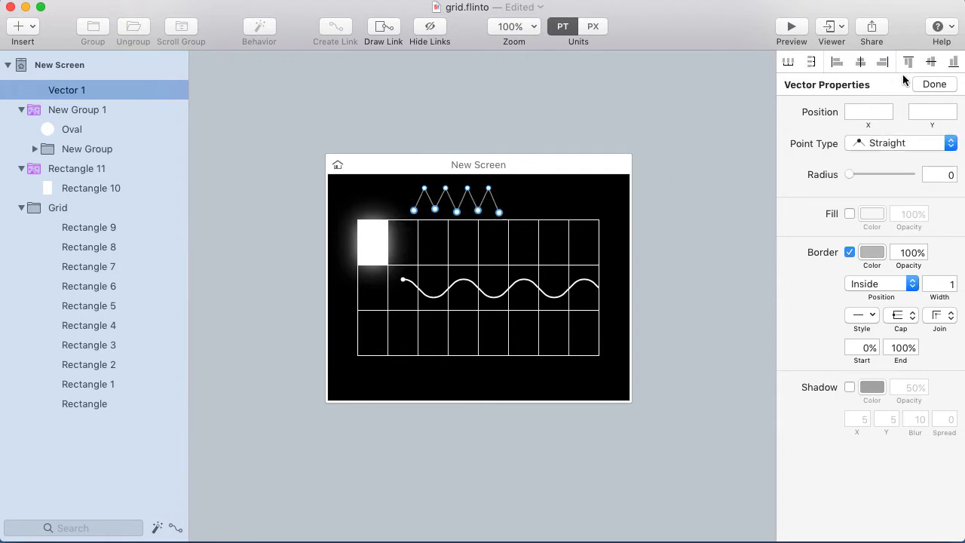
{"action": "left_click", "coordinate": [534, 199]}
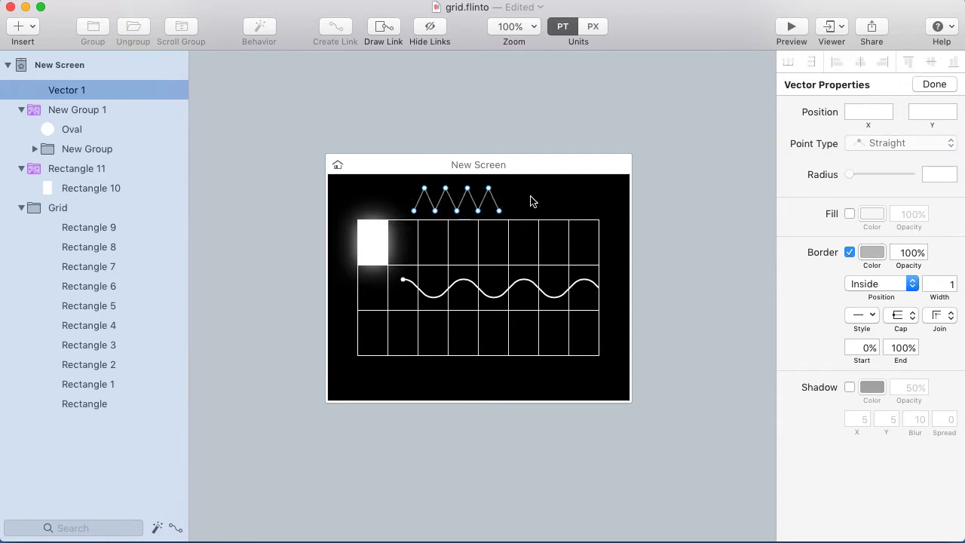
{"action": "key", "text": "Escape"}
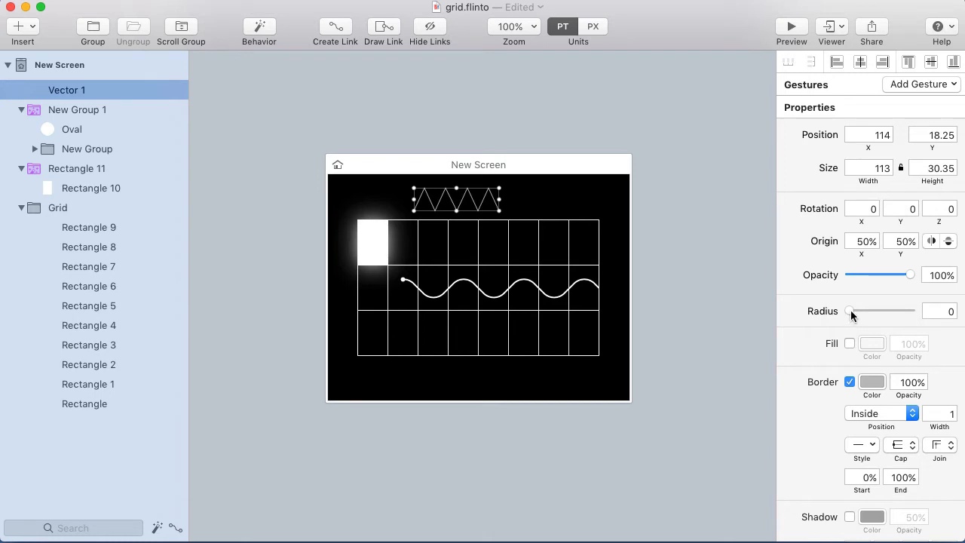
Round the zigzag into a wave with a radius of 13 and set its border width to 2.
{"action": "left_click_drag", "start_coordinate": [853, 315], "coordinate": [858, 314]}
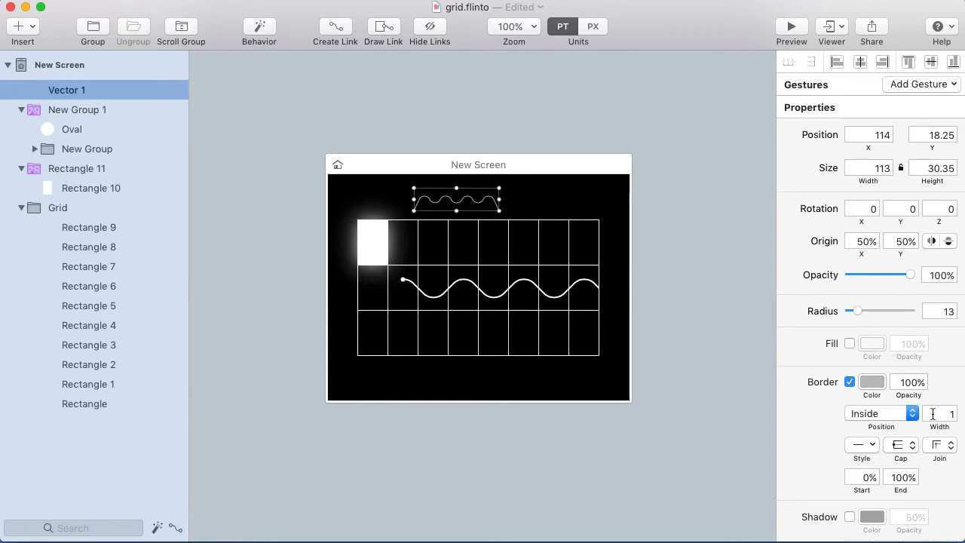
{"action": "left_click_drag", "start_coordinate": [937, 426], "coordinate": [939, 427]}
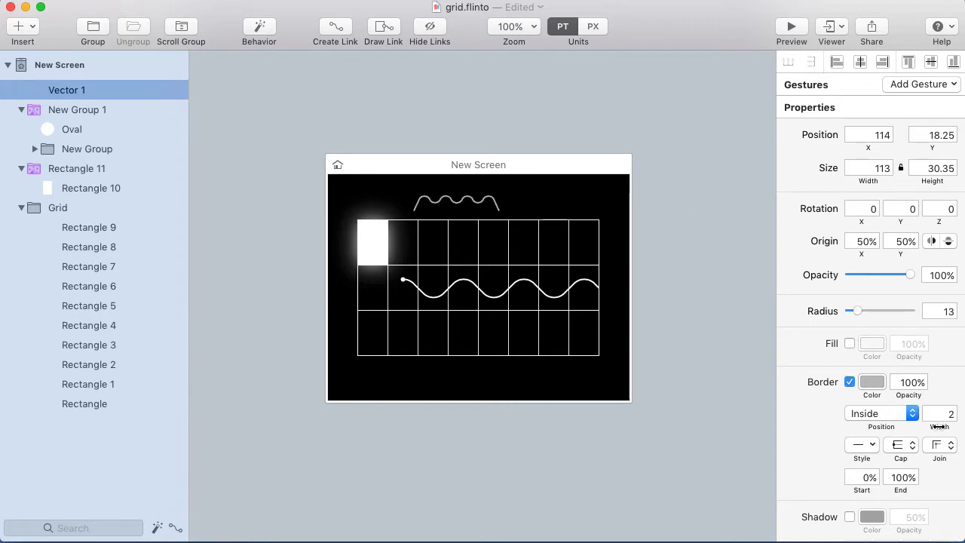
Group the new wave, clip the group's overflow and trim both ends so the group is about 87 wide.
{"action": "left_click", "coordinate": [93, 34]}
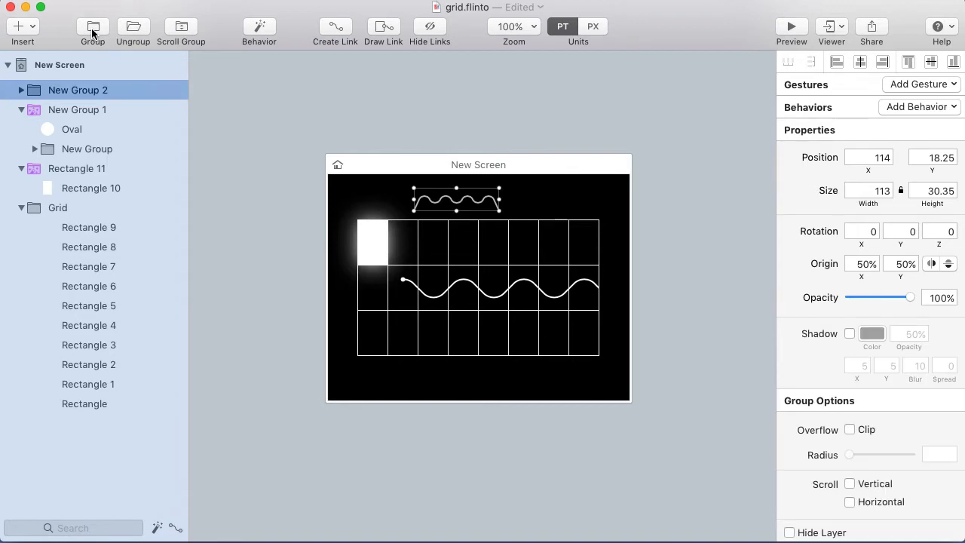
{"action": "left_click", "coordinate": [850, 430]}
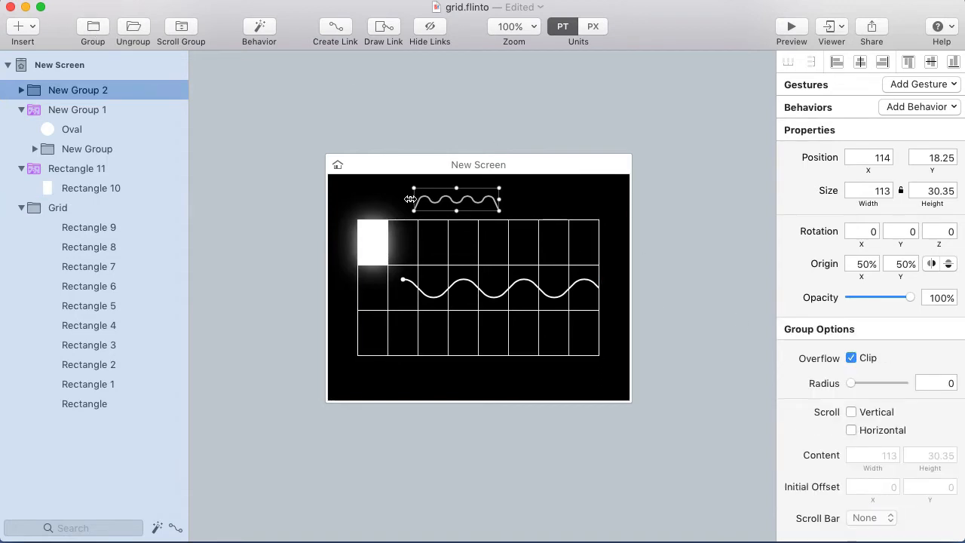
{"action": "left_click_drag", "start_coordinate": [410, 199], "coordinate": [425, 200]}
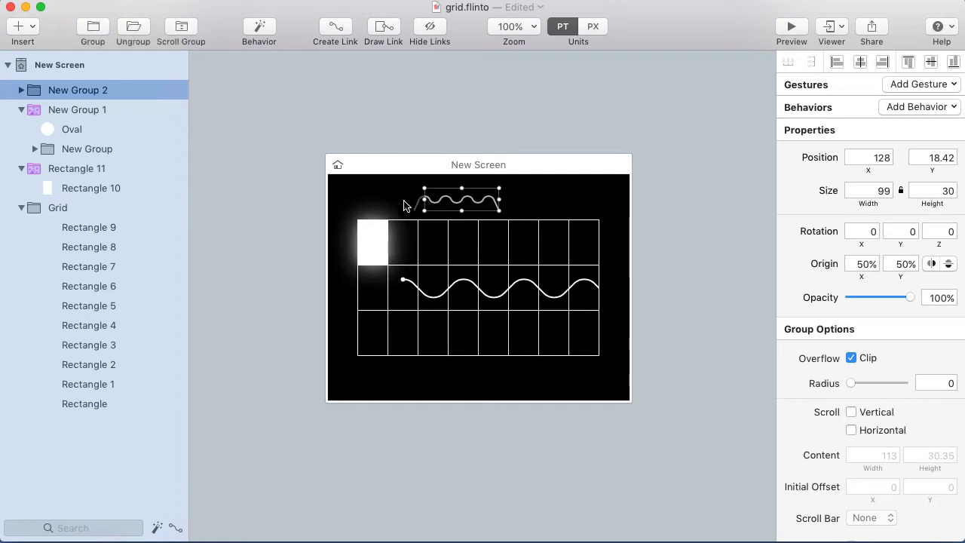
{"action": "left_click", "coordinate": [405, 205]}
{"action": "left_click", "coordinate": [446, 201]}
{"action": "left_click_drag", "start_coordinate": [499, 200], "coordinate": [489, 204]}
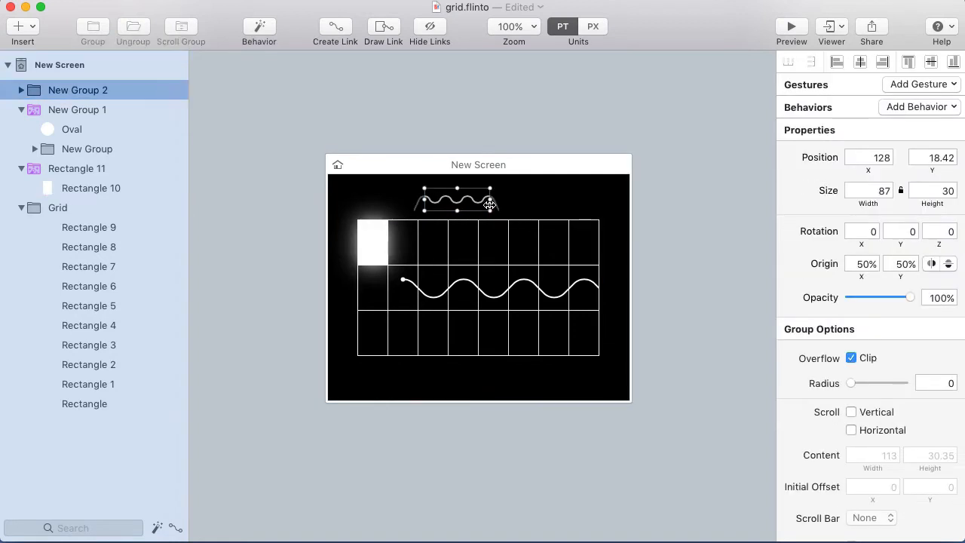
{"action": "left_click", "coordinate": [506, 138]}
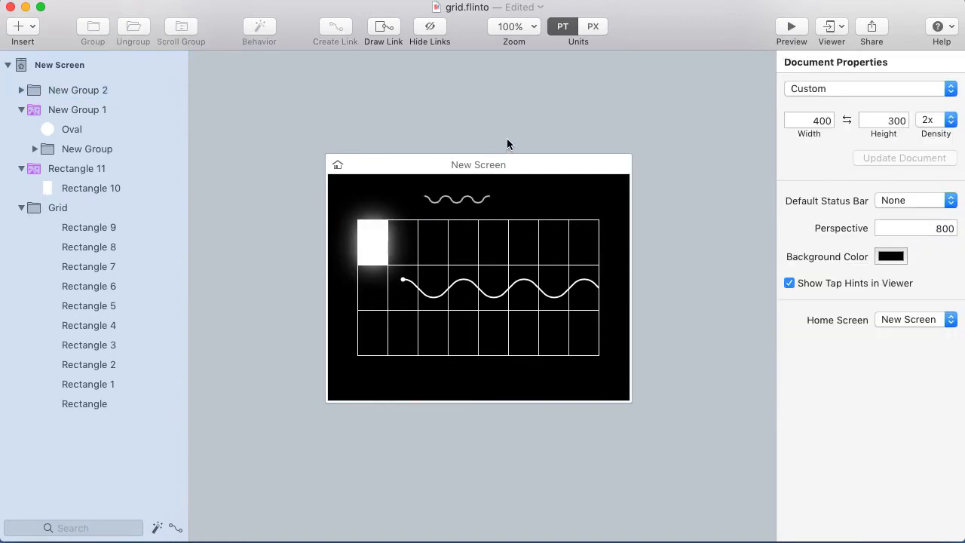
Slide the wave vector sideways inside its clipped group to try out the wave motion.
{"action": "left_click", "coordinate": [477, 205]}
{"action": "double_click", "coordinate": [466, 202]}
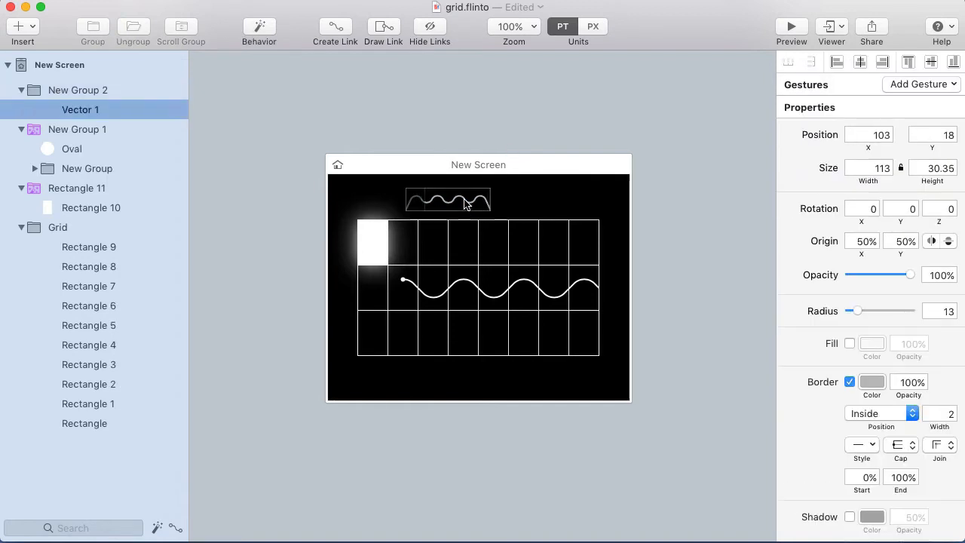
{"action": "mouse_move", "coordinate": [465, 201]}
{"action": "left_mouse_down"}
{"action": "mouse_move", "coordinate": [476, 204]}
{"action": "mouse_move", "coordinate": [440, 201]}
{"action": "mouse_move", "coordinate": [473, 202]}
{"action": "left_mouse_up"}
{"action": "left_click", "coordinate": [495, 137]}
Delete the clipped sample wave group above the grid.
{"action": "left_click", "coordinate": [468, 204]}
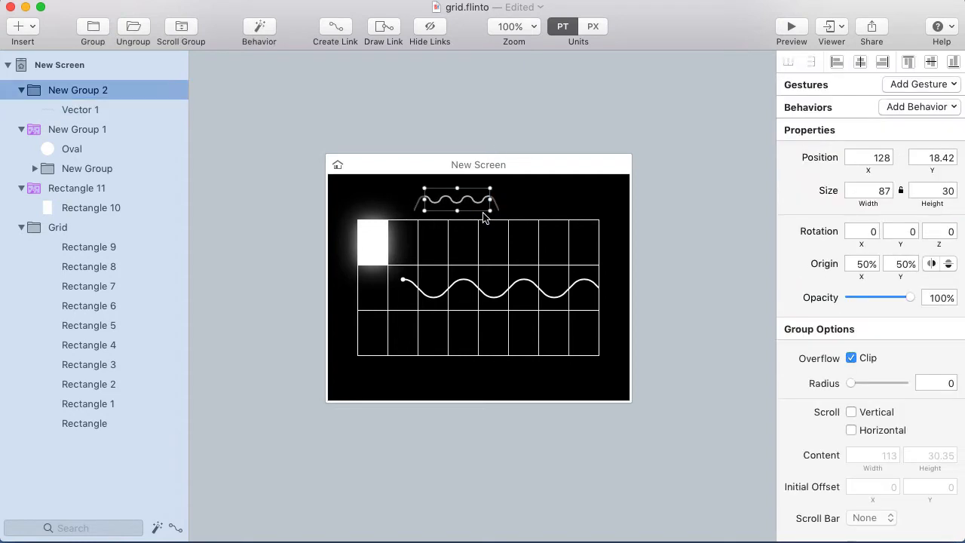
{"action": "key", "text": "Delete"}
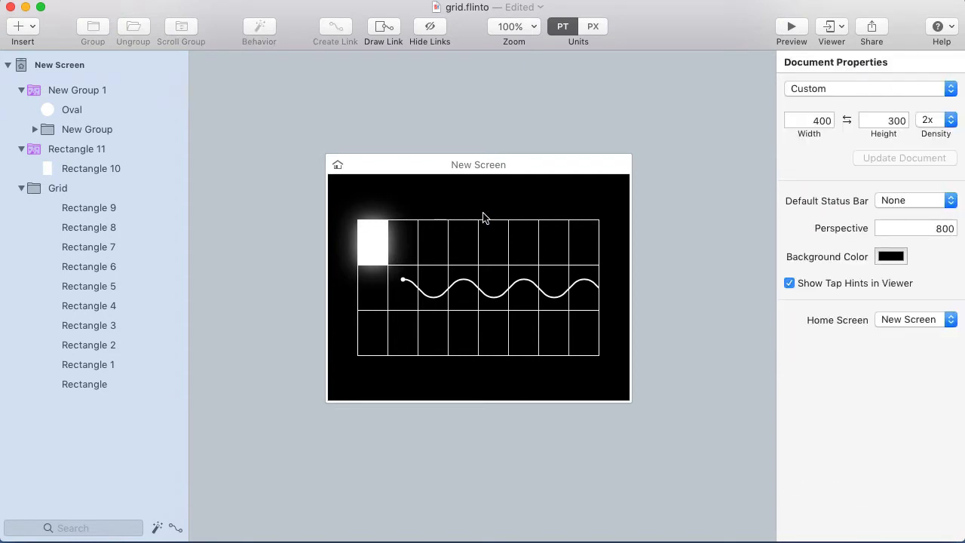
Examine the layers of New Group 1, including its Oval, the clipped inner group and the wave vector.
{"action": "left_click", "coordinate": [486, 303]}
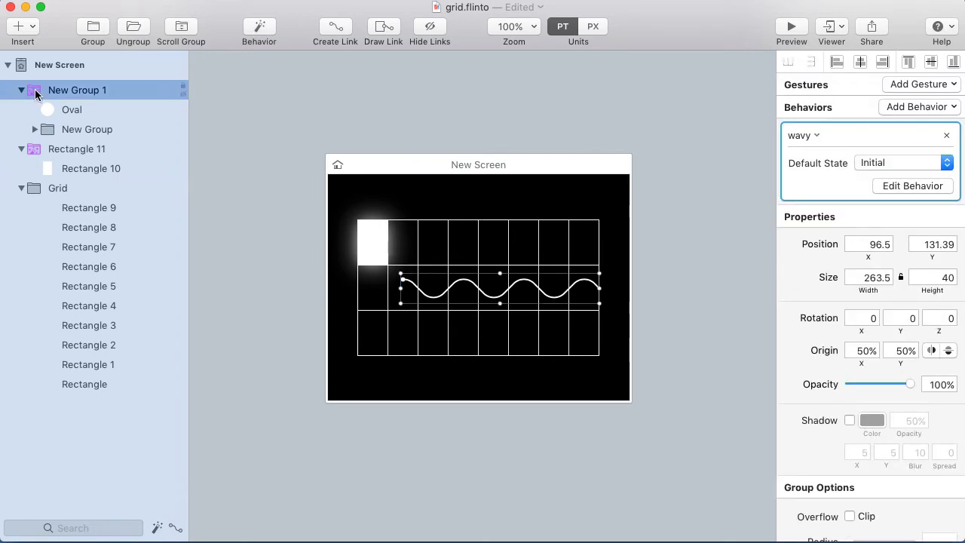
{"action": "left_click", "coordinate": [52, 110]}
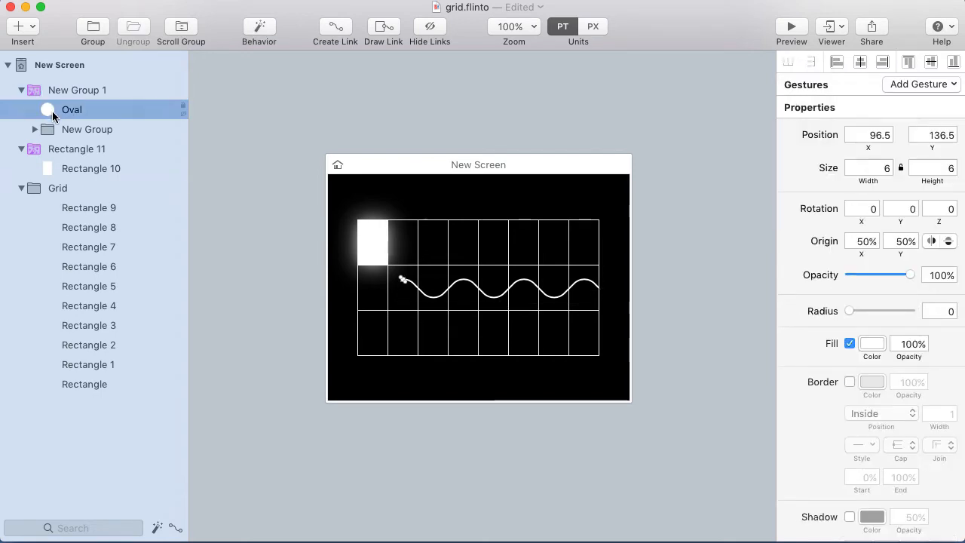
{"action": "left_click", "coordinate": [403, 283]}
{"action": "left_click", "coordinate": [398, 294]}
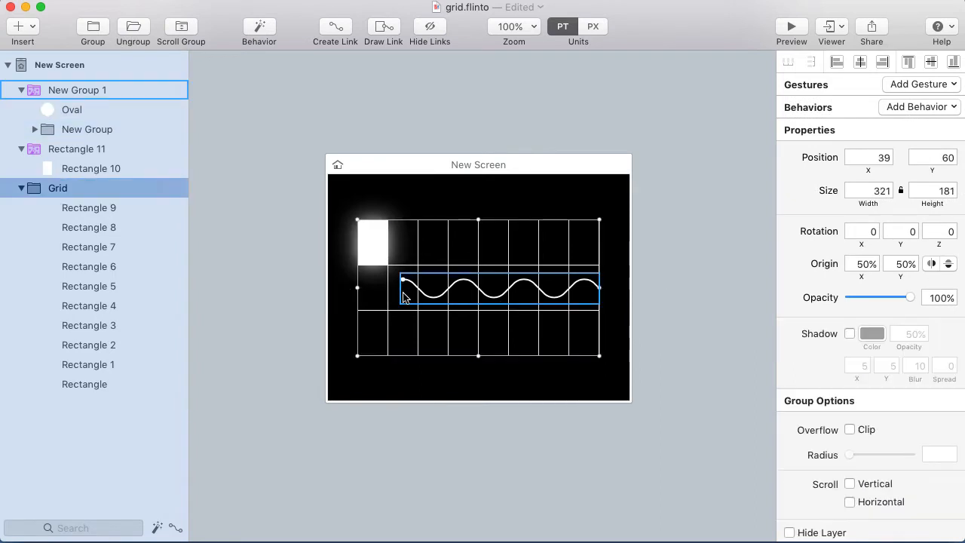
{"action": "left_click", "coordinate": [83, 130]}
{"action": "left_click", "coordinate": [35, 129]}
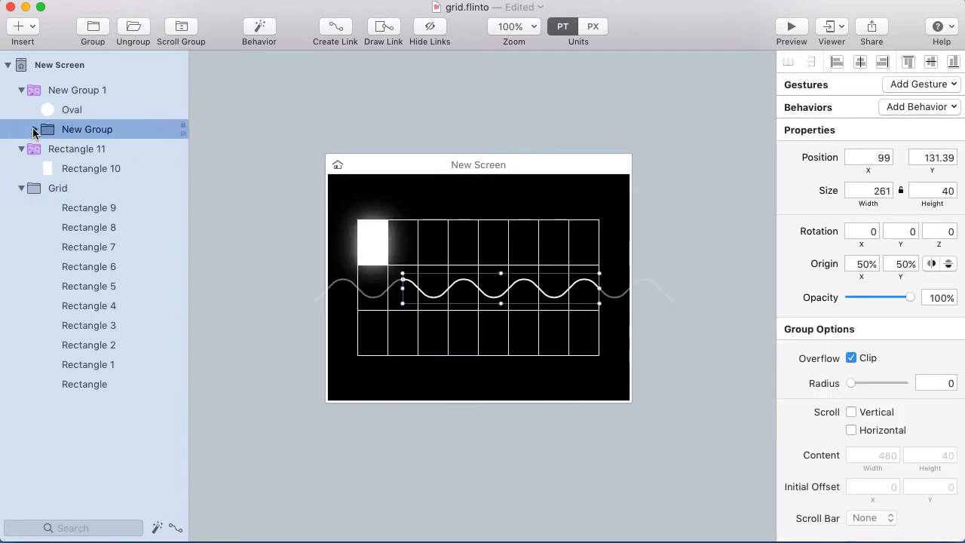
{"action": "left_click", "coordinate": [104, 152]}
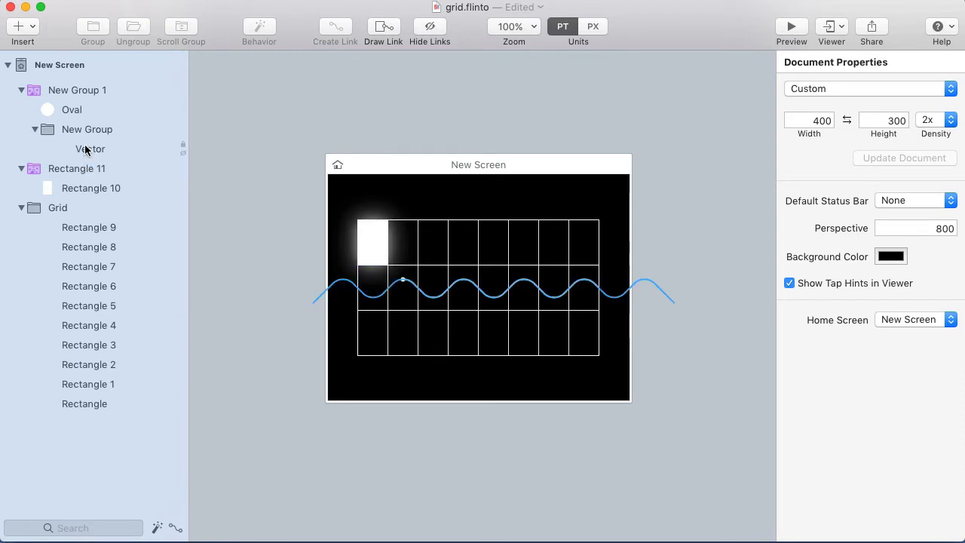
Open the wavy behavior of New Group 1 and compare the dot and wave vector positions in Initial and New State.
{"action": "left_click", "coordinate": [89, 91]}
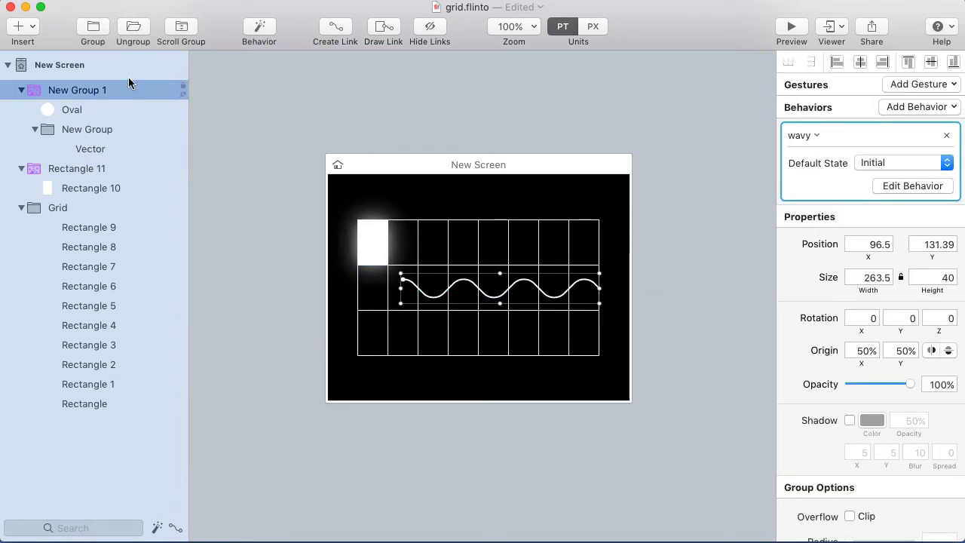
{"action": "left_click", "coordinate": [258, 29]}
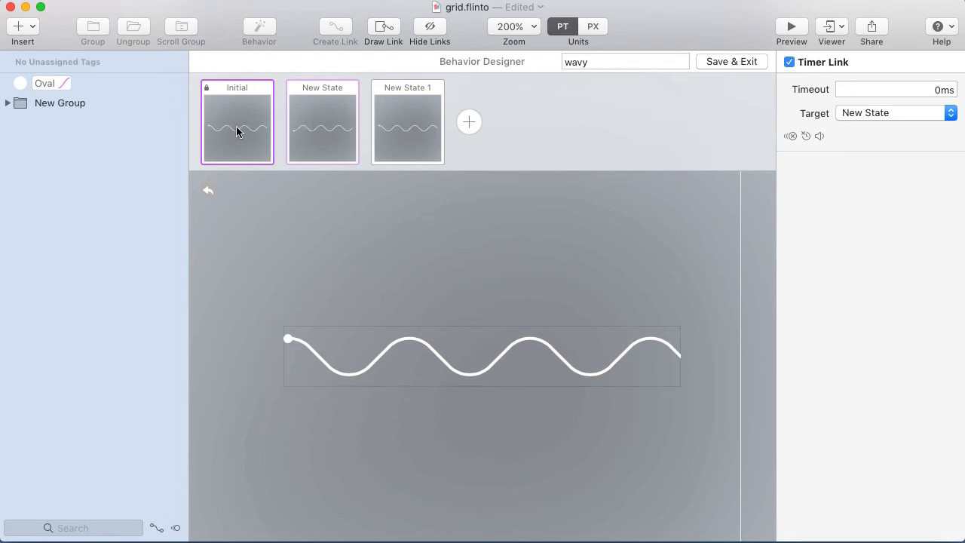
{"action": "left_click", "coordinate": [311, 130]}
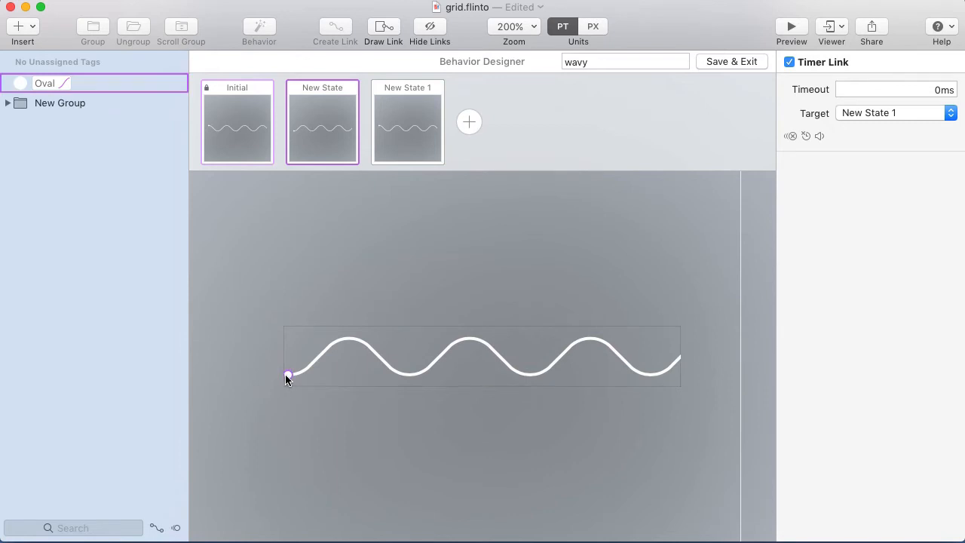
{"action": "left_click", "coordinate": [243, 126]}
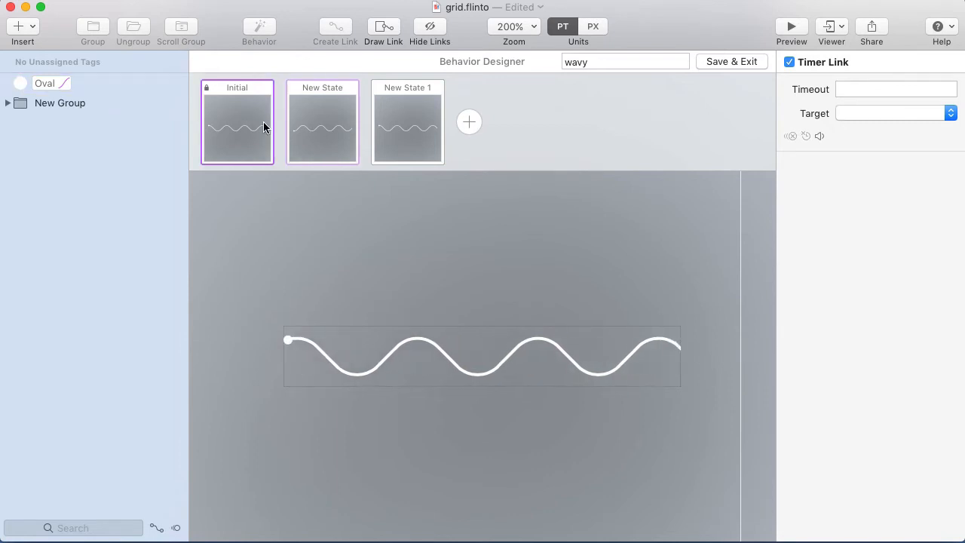
{"action": "left_click", "coordinate": [317, 127]}
{"action": "left_click", "coordinate": [236, 141]}
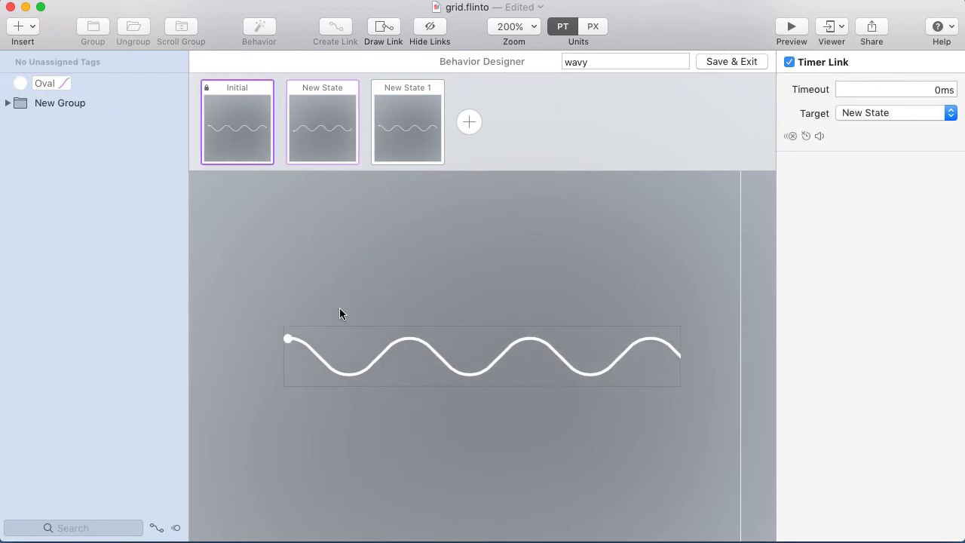
{"action": "left_click", "coordinate": [324, 362]}
{"action": "left_click", "coordinate": [330, 129]}
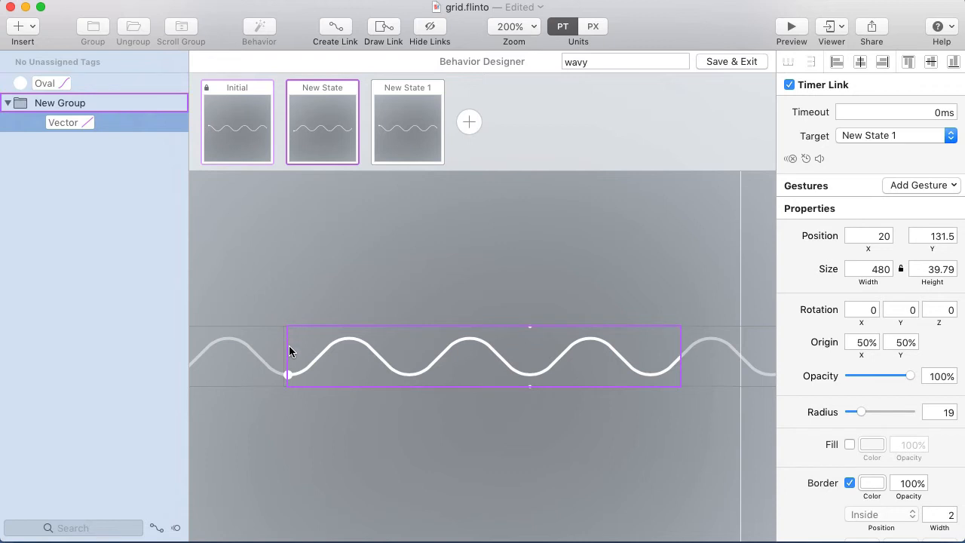
Compare the dot and wave vector positions in New State 1 with those in Initial and New State.
{"action": "left_click", "coordinate": [398, 128]}
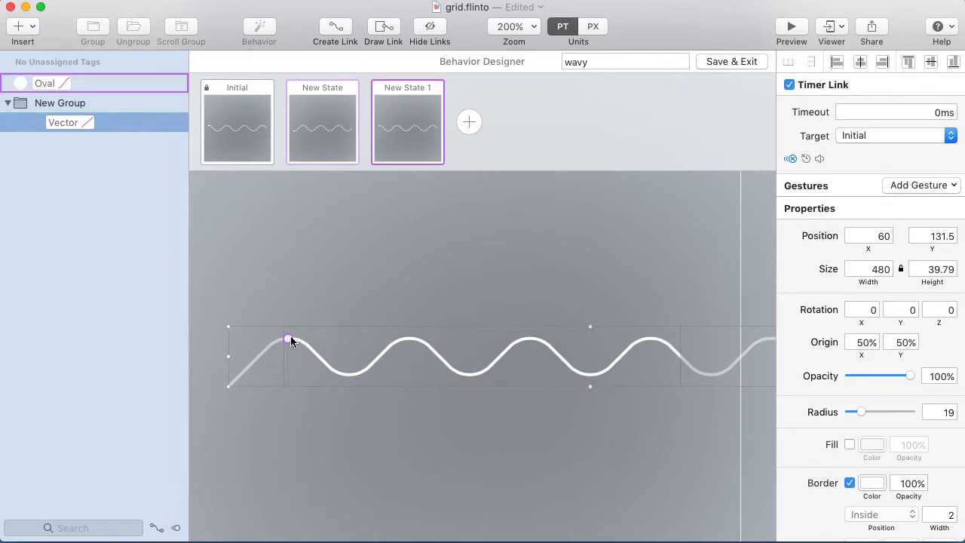
{"action": "left_click", "coordinate": [241, 127]}
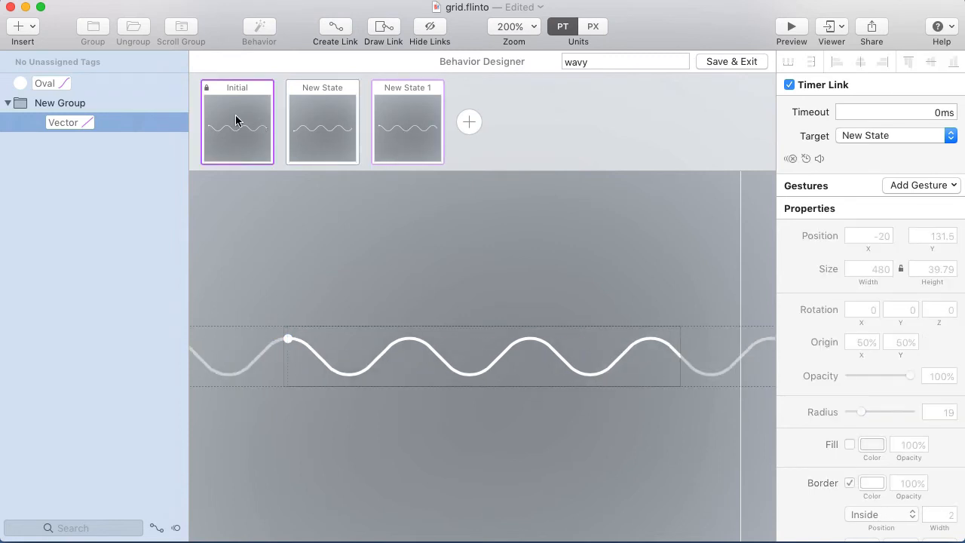
{"action": "left_click", "coordinate": [388, 118]}
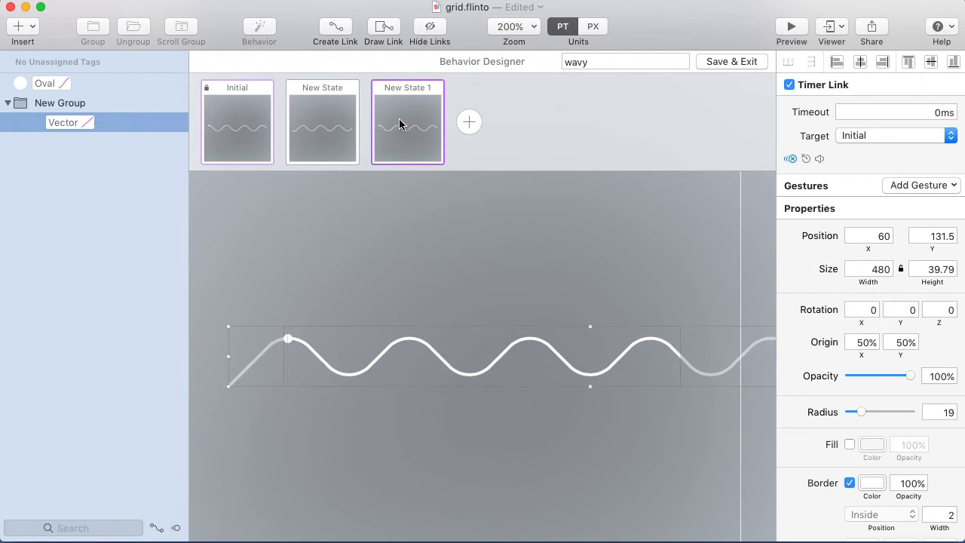
{"action": "left_click", "coordinate": [307, 131]}
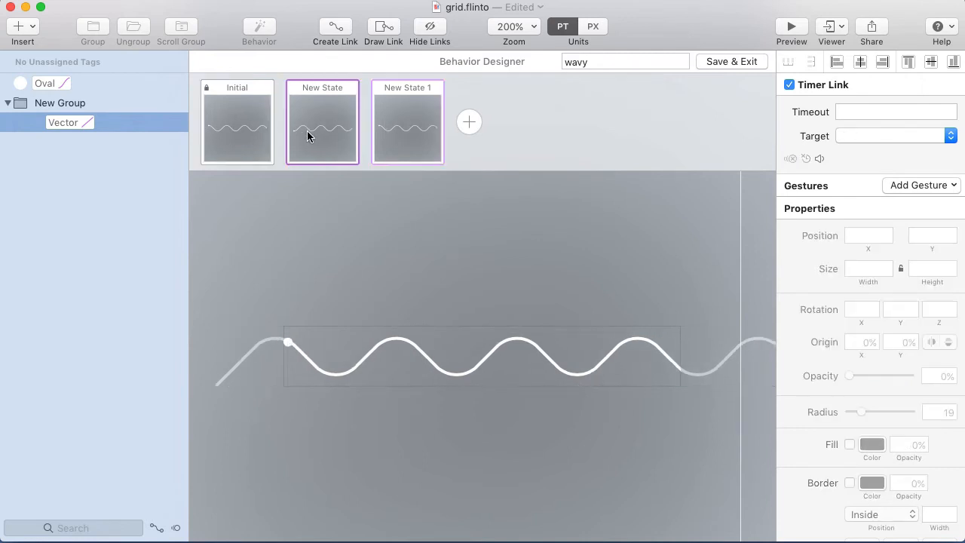
Check the Timer Link timeout and target of the Initial, New State and New State 1 states.
{"action": "left_click", "coordinate": [261, 131]}
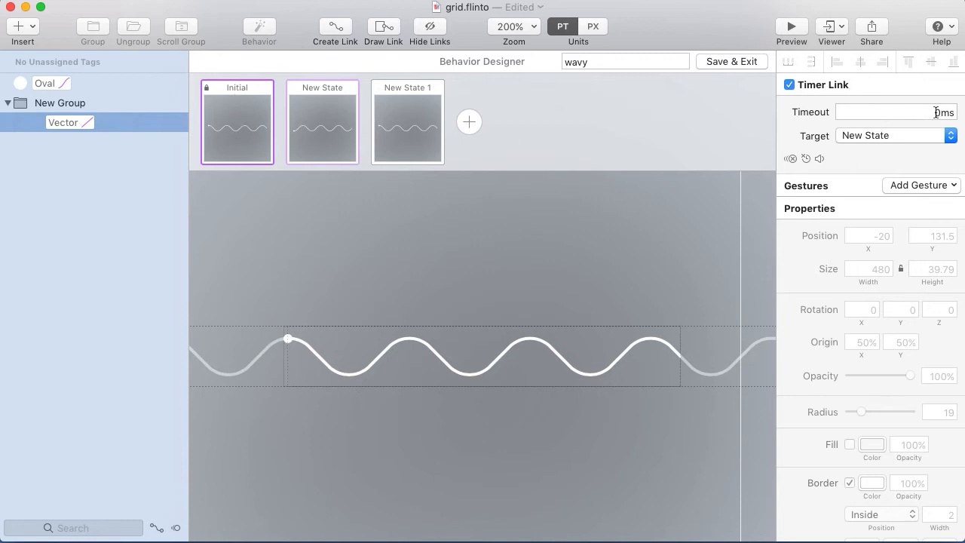
{"action": "left_click", "coordinate": [314, 108]}
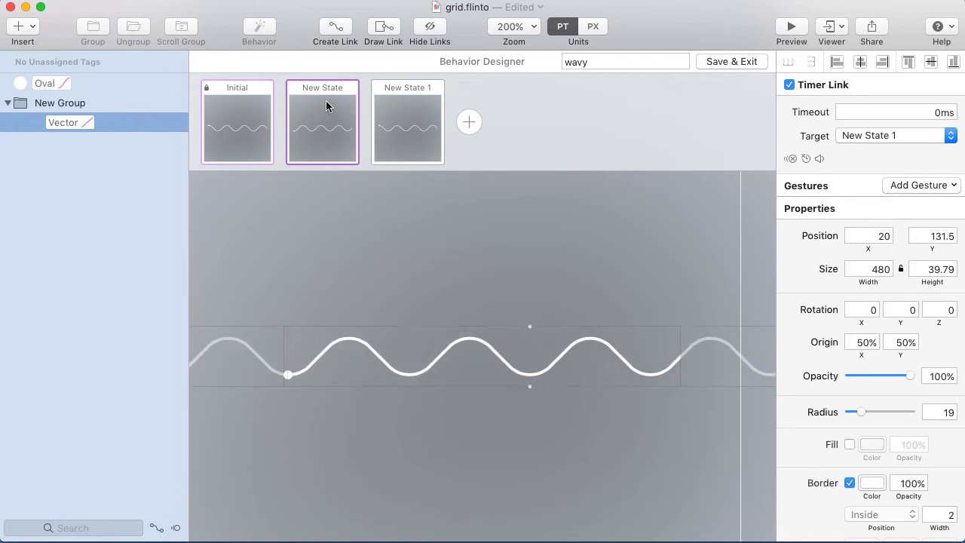
{"action": "left_click", "coordinate": [407, 113]}
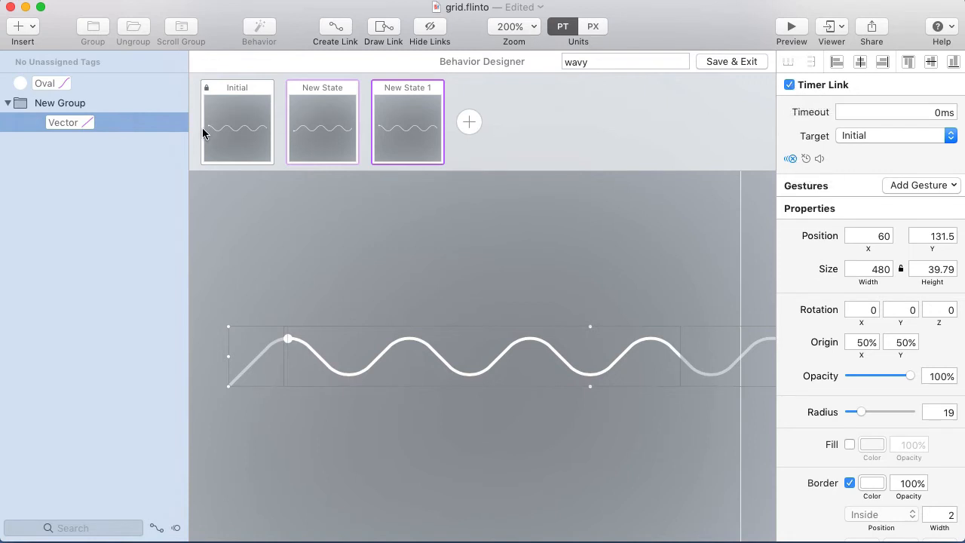
Step through Initial, New State and New State 1 of the wavy behavior to review the order of the wave loop.
{"action": "left_click", "coordinate": [227, 132]}
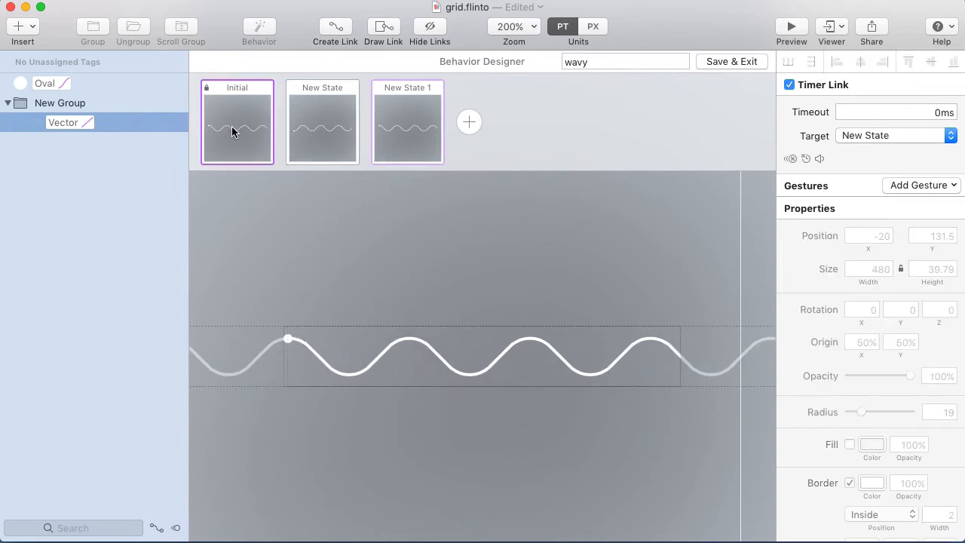
{"action": "left_click", "coordinate": [304, 129]}
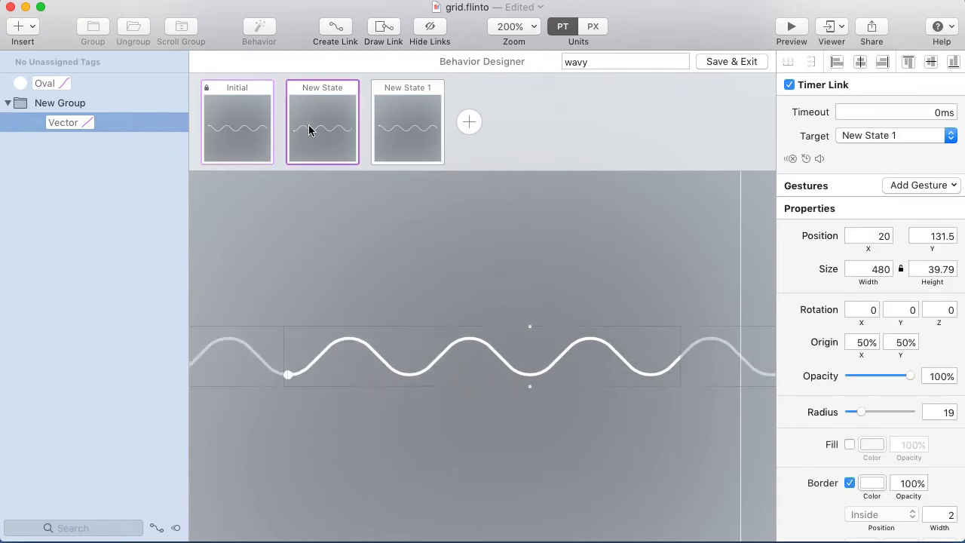
{"action": "left_click", "coordinate": [404, 130]}
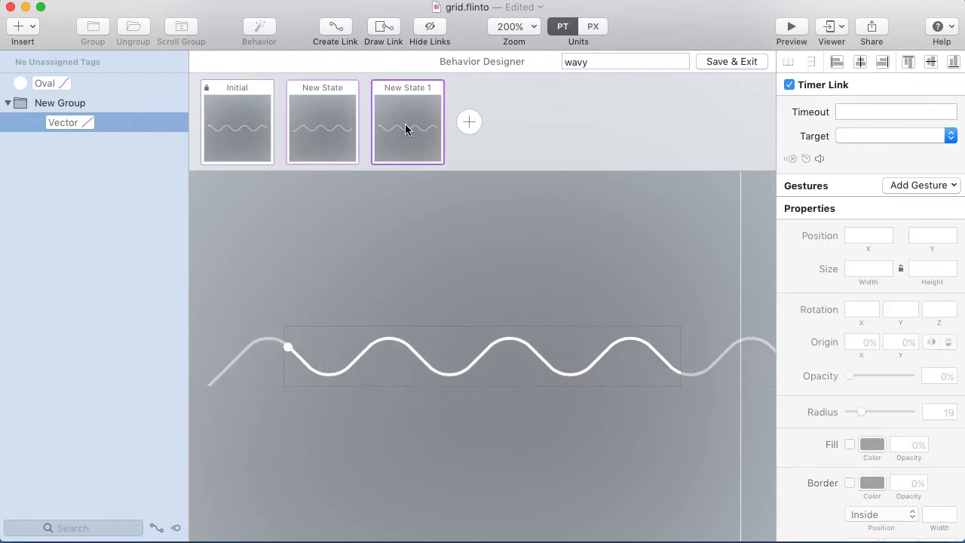
{"action": "left_click", "coordinate": [245, 128]}
{"action": "left_click", "coordinate": [315, 133], "text": "shift"}
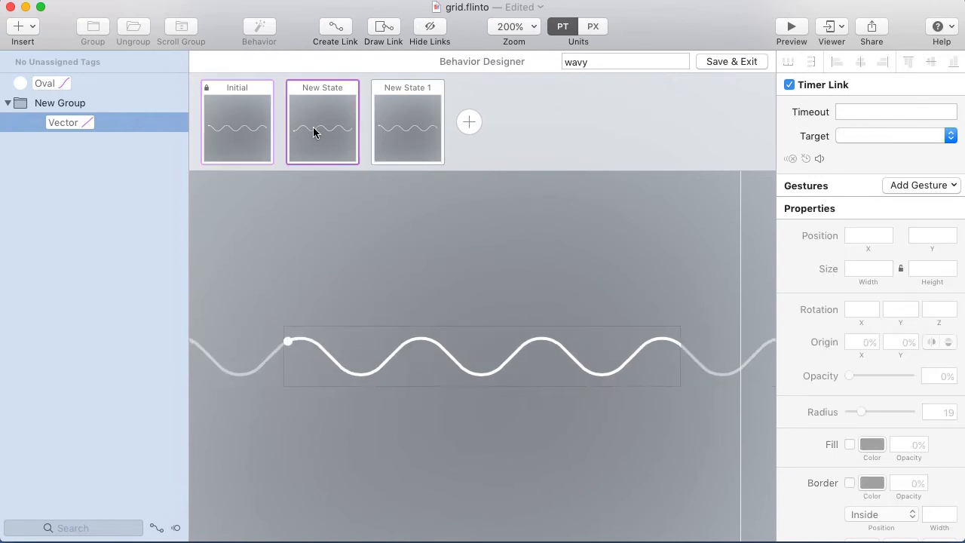
{"action": "left_click", "coordinate": [315, 133]}
{"action": "left_click", "coordinate": [401, 129]}
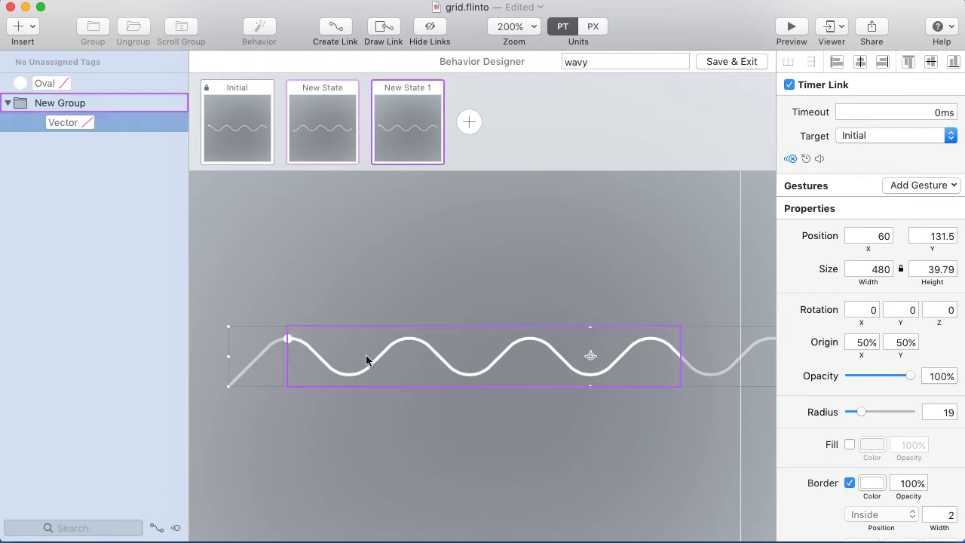
Compare the timing curves of the wave vector and the dot in New State 1, and save and exit the wavy behavior.
{"action": "scroll", "coordinate": [808, 443], "scroll_direction": "down", "scroll_amount": 10}
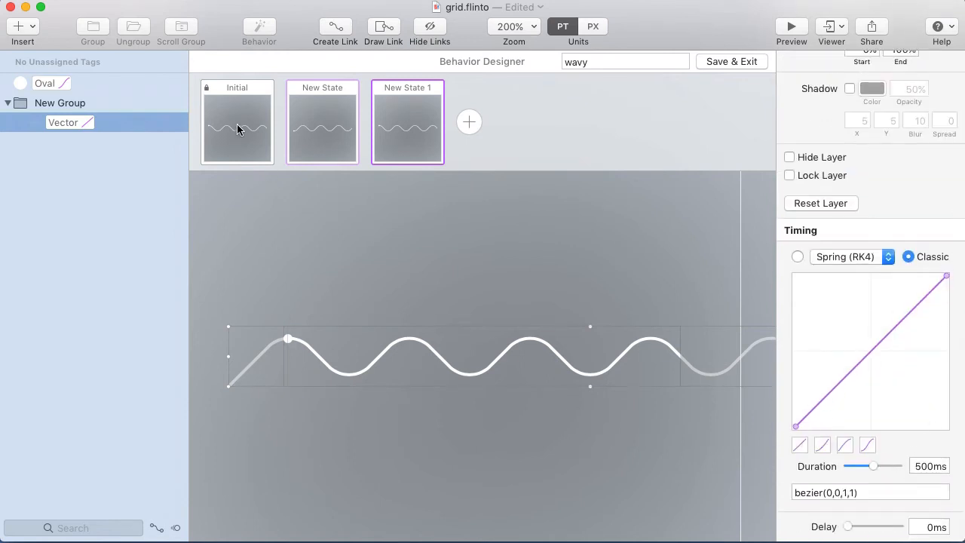
{"action": "left_click", "coordinate": [287, 340]}
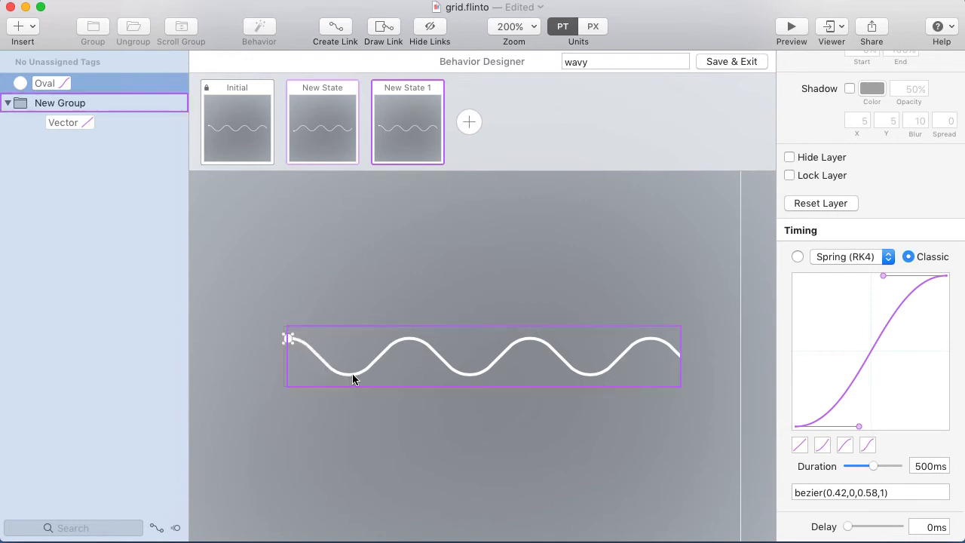
{"action": "key", "text": "space"}
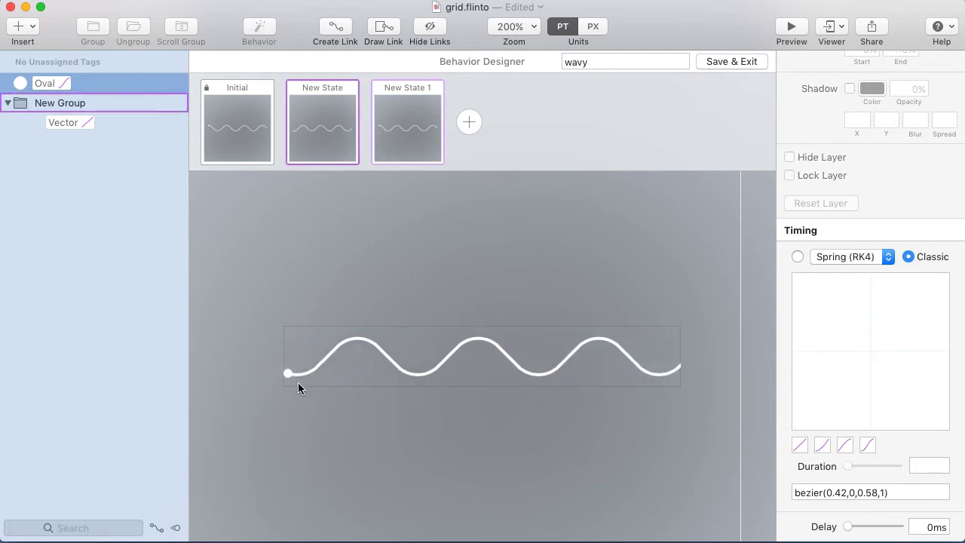
{"action": "key", "text": "space"}
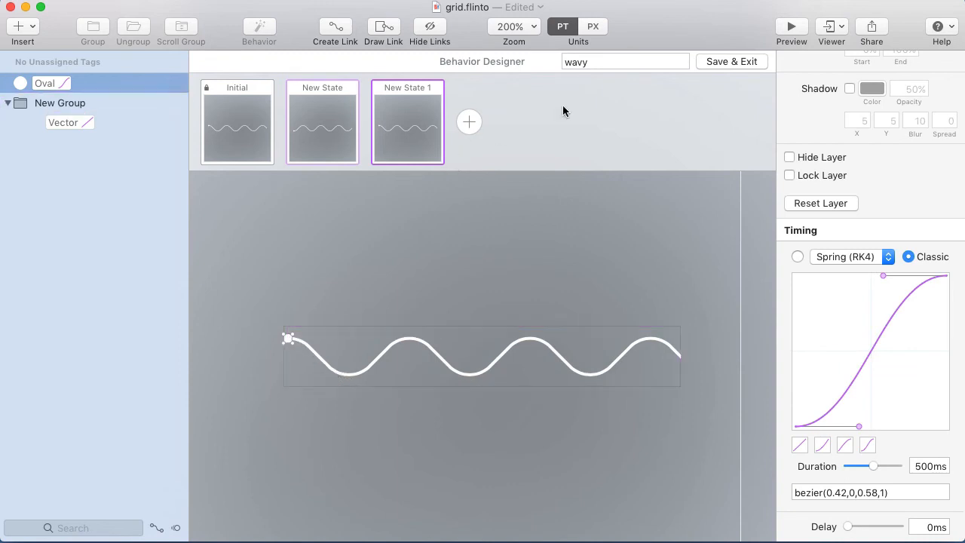
{"action": "left_click", "coordinate": [747, 62]}
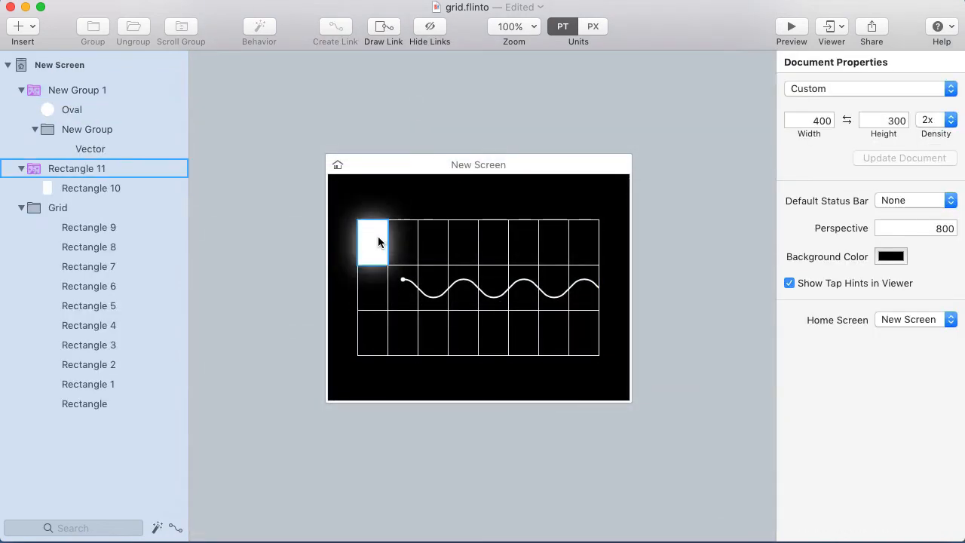
Open the blinky behavior of Rectangle 11 and inspect Rectangle 10's opacity and shadow blur in New State.
{"action": "left_click", "coordinate": [378, 236]}
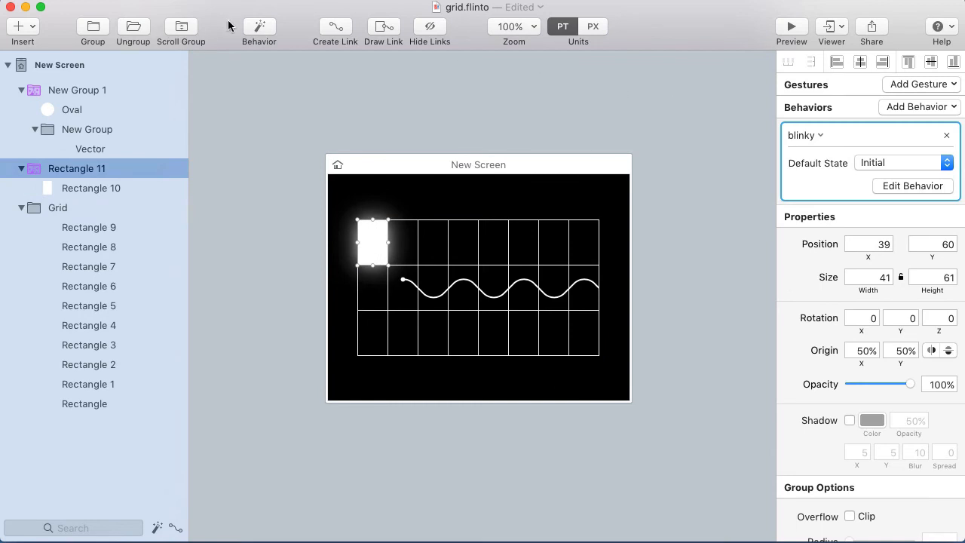
{"action": "left_click", "coordinate": [257, 30]}
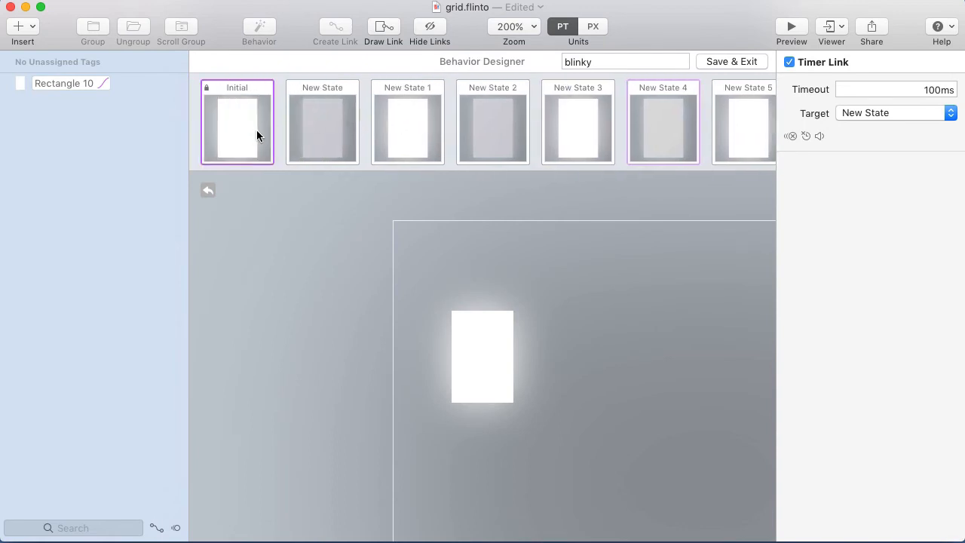
{"action": "left_click", "coordinate": [314, 136]}
{"action": "left_click", "coordinate": [475, 351]}
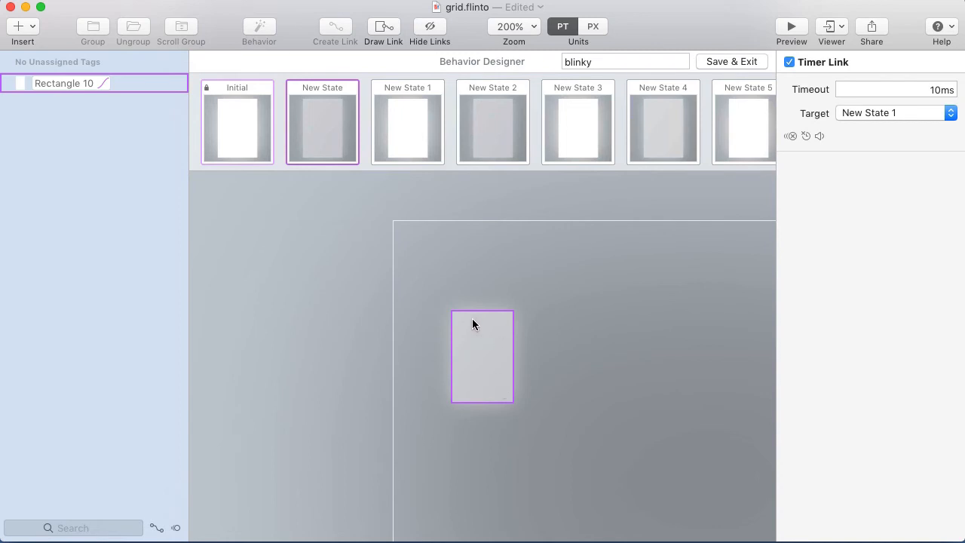
{"action": "left_click", "coordinate": [445, 339]}
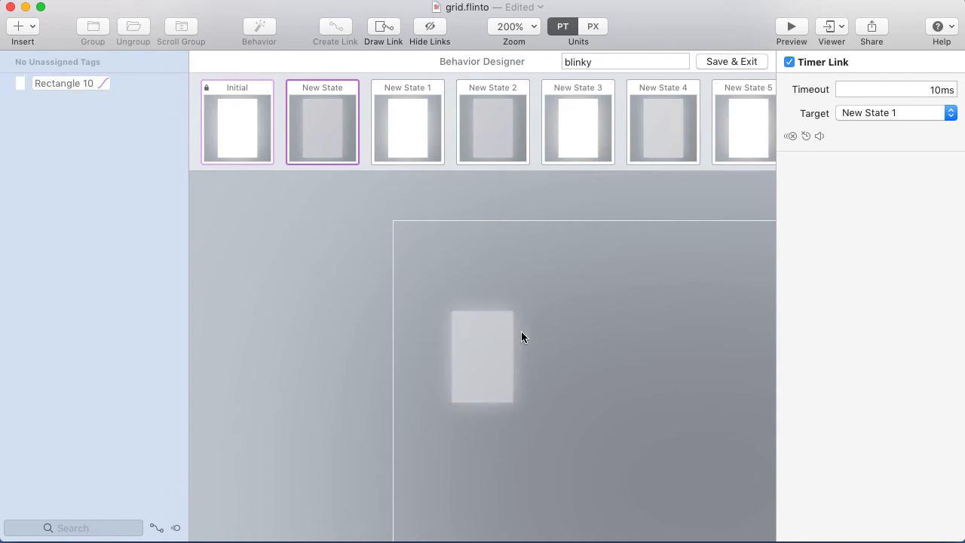
{"action": "left_click", "coordinate": [500, 345]}
{"action": "scroll", "coordinate": [835, 459], "scroll_direction": "down", "scroll_amount": 10}
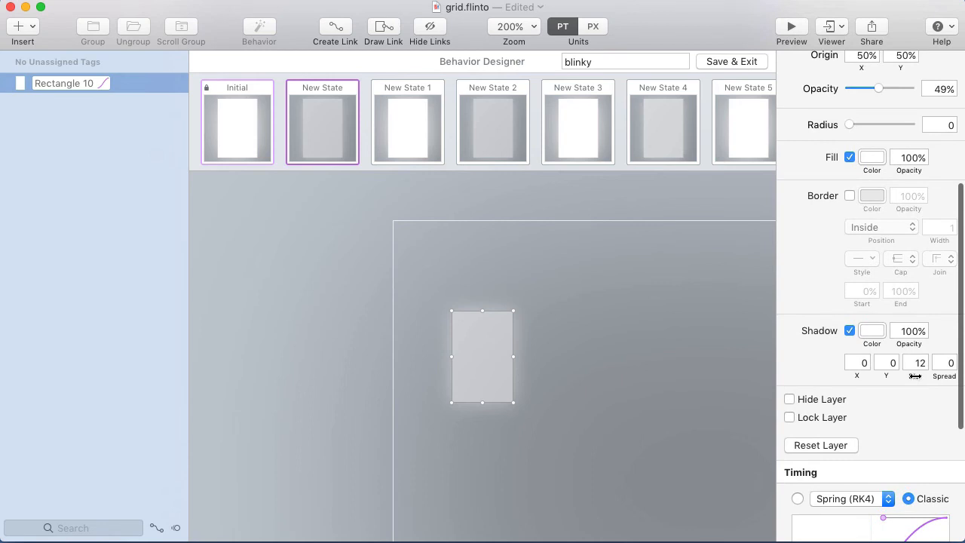
Compare Rectangle 10's opacity and shadow blur in Initial and in New State 1 through New State 6.
{"action": "left_click", "coordinate": [250, 138]}
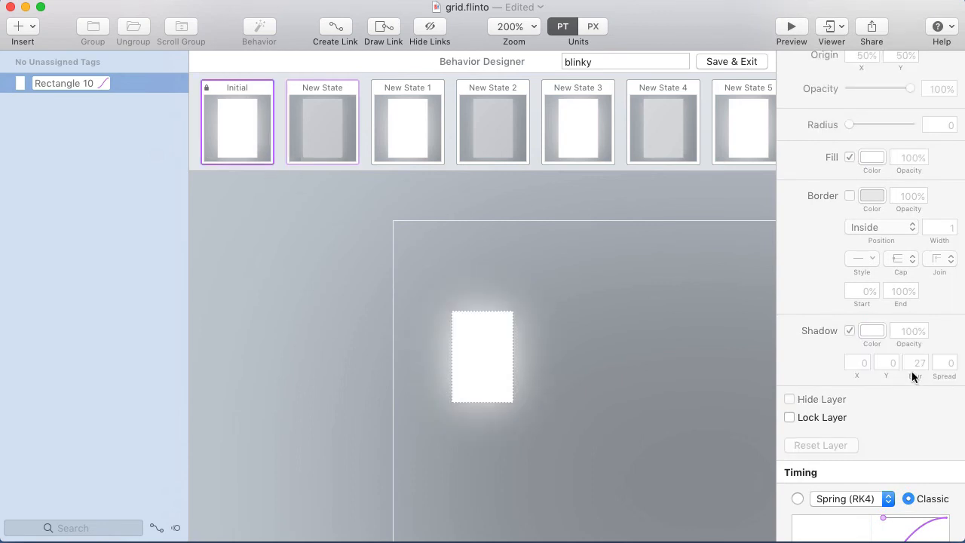
{"action": "left_click", "coordinate": [397, 123]}
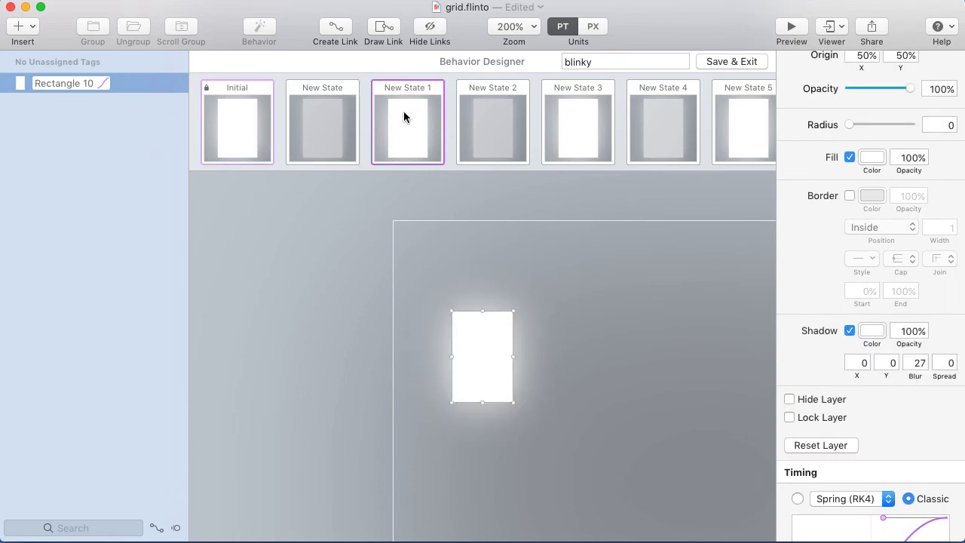
{"action": "left_click", "coordinate": [494, 133]}
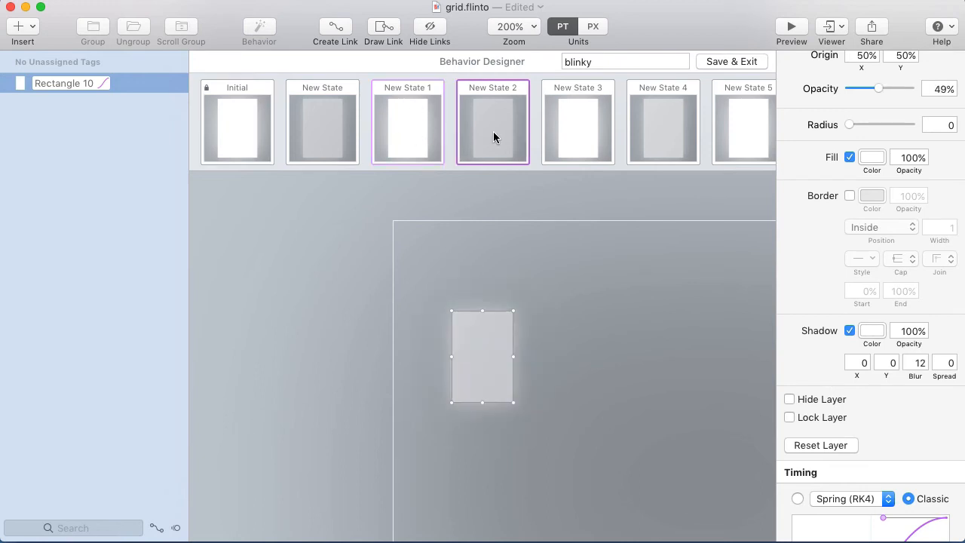
{"action": "left_click", "coordinate": [575, 134]}
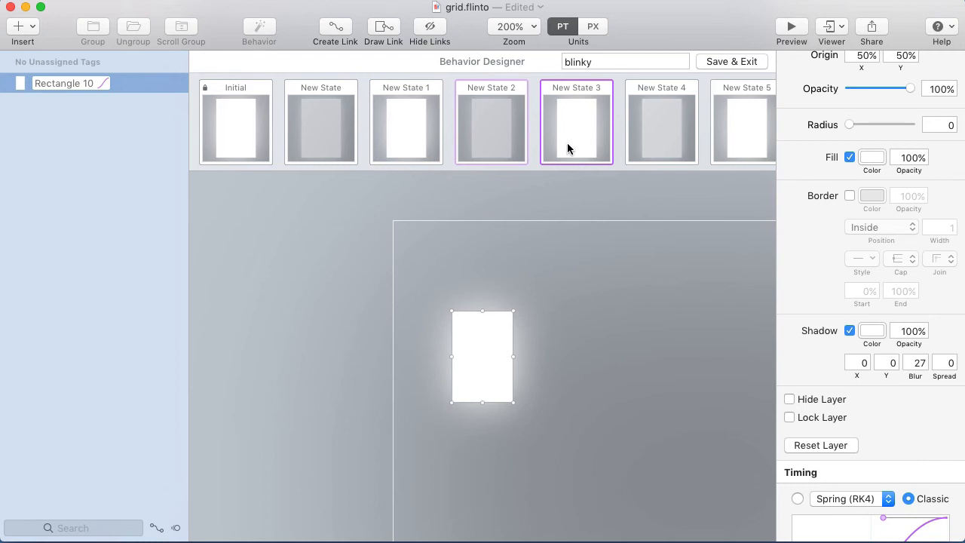
{"action": "scroll", "coordinate": [567, 143], "scroll_direction": "right", "scroll_amount": 4}
{"action": "left_click", "coordinate": [525, 133]}
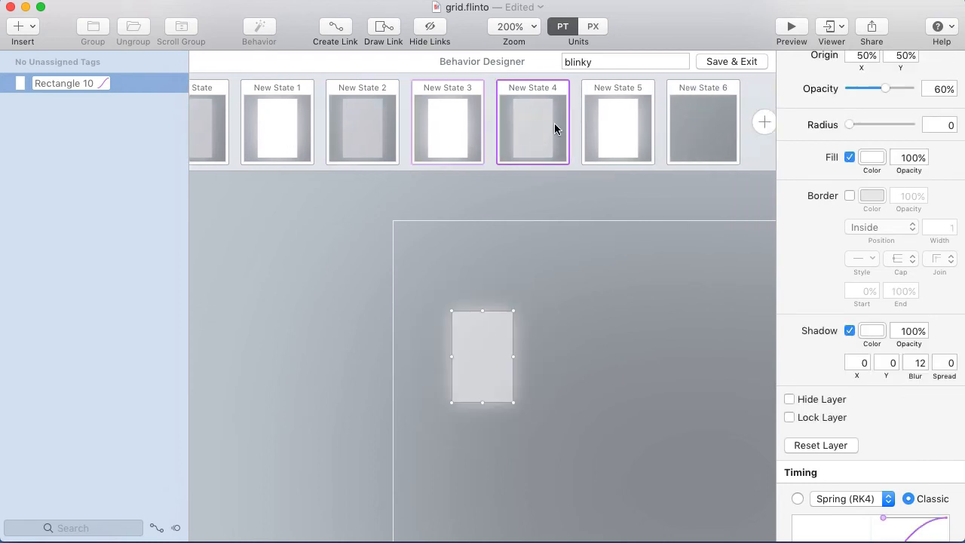
{"action": "left_click", "coordinate": [611, 121]}
{"action": "left_click", "coordinate": [690, 126]}
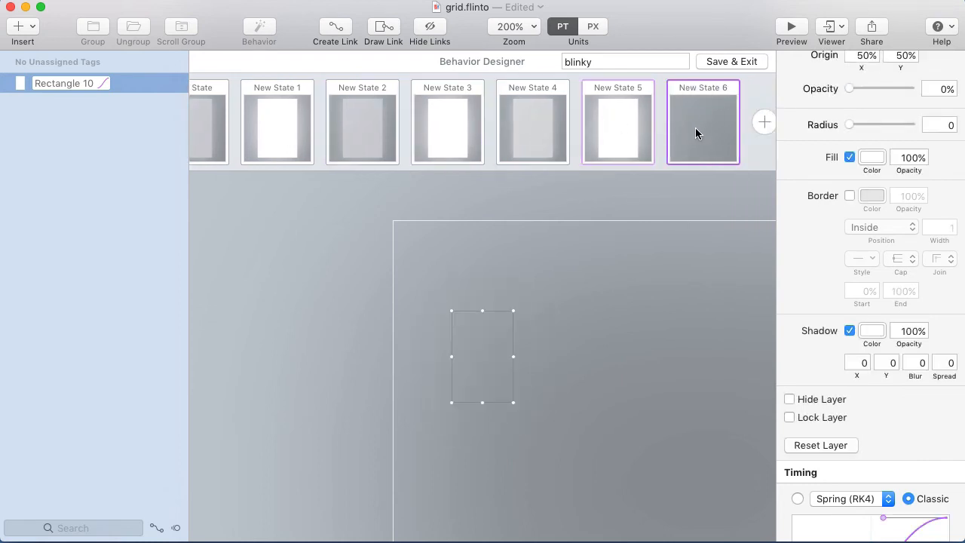
{"action": "scroll", "coordinate": [610, 117], "scroll_direction": "left", "scroll_amount": 4}
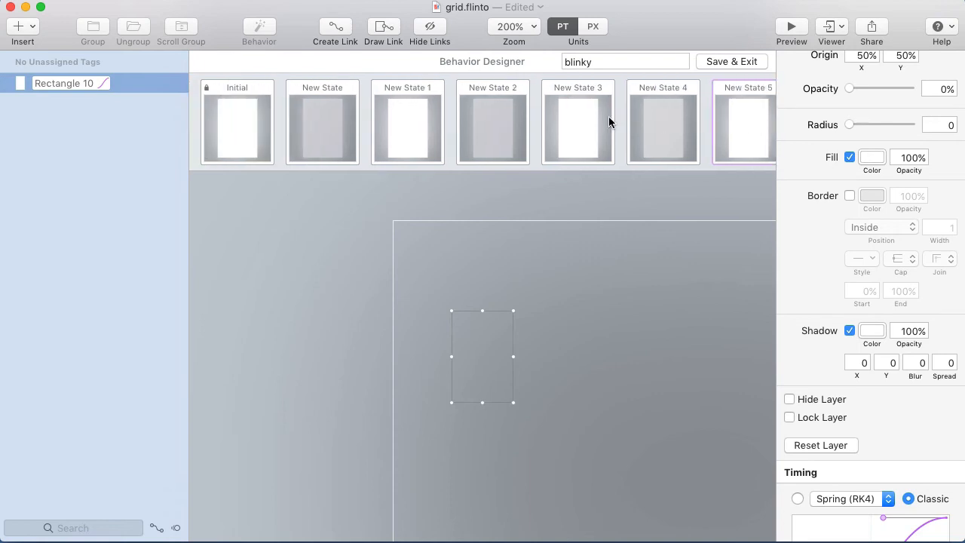
Check the Timer Link timeouts and targets of the blinky states from Initial through New State 3.
{"action": "left_click", "coordinate": [257, 136]}
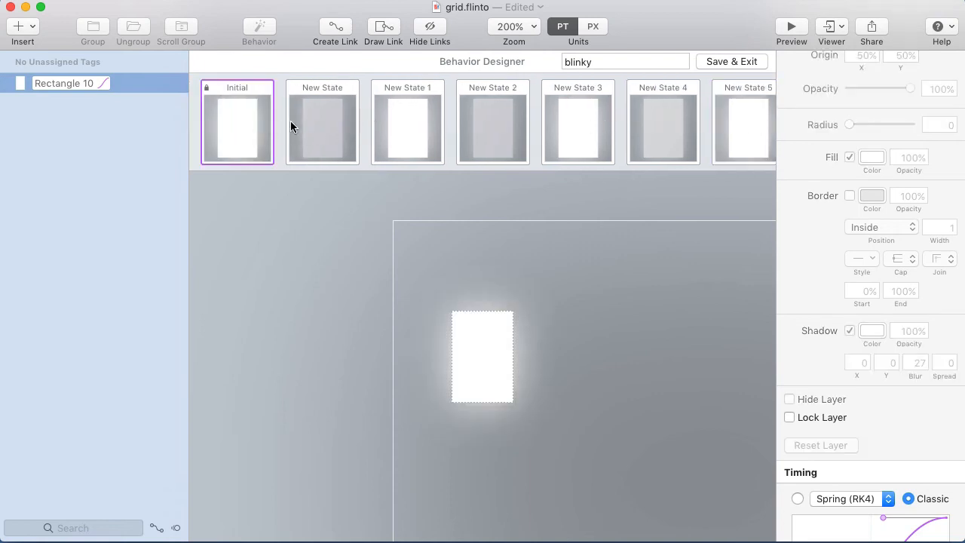
{"action": "scroll", "coordinate": [916, 132], "scroll_direction": "up", "scroll_amount": 5}
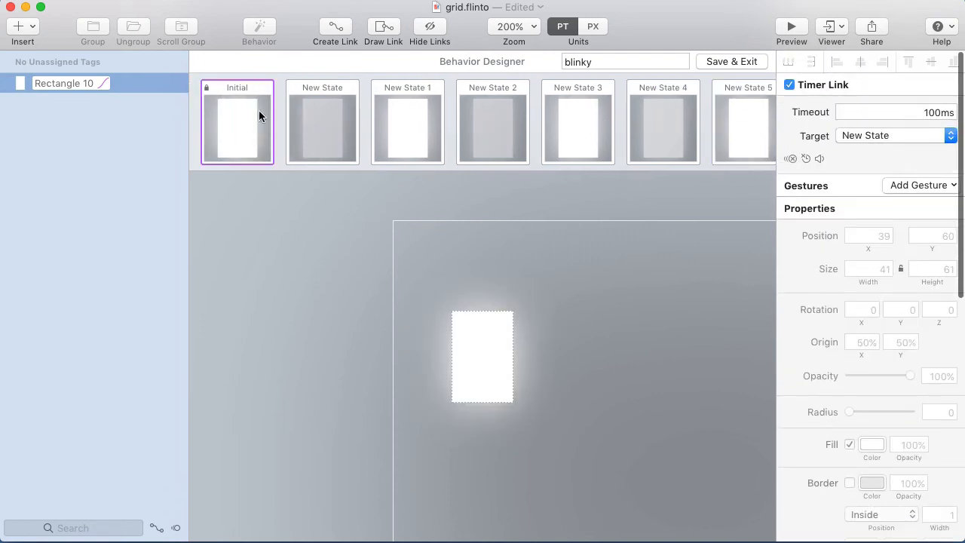
{"action": "left_click", "coordinate": [319, 122]}
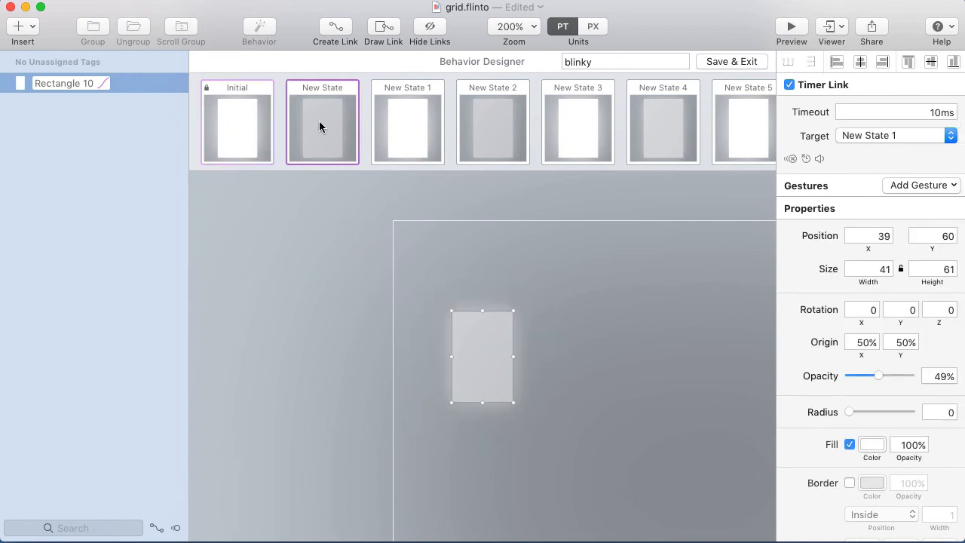
{"action": "left_click", "coordinate": [408, 128]}
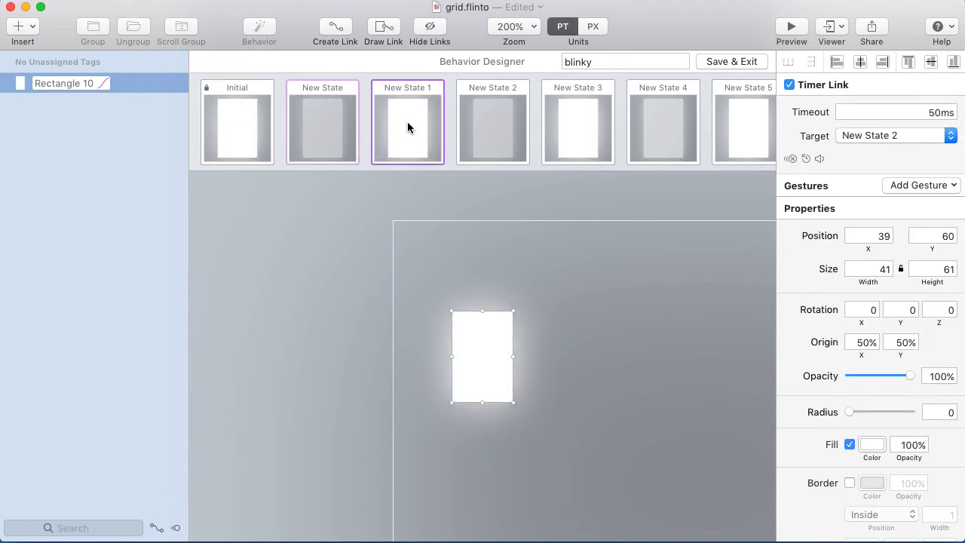
{"action": "left_click", "coordinate": [484, 126]}
{"action": "left_click", "coordinate": [562, 125]}
Examine the timing curve and duration of Rectangle 10's transition in New State 3.
{"action": "scroll", "coordinate": [679, 317], "scroll_direction": "down", "scroll_amount": 2}
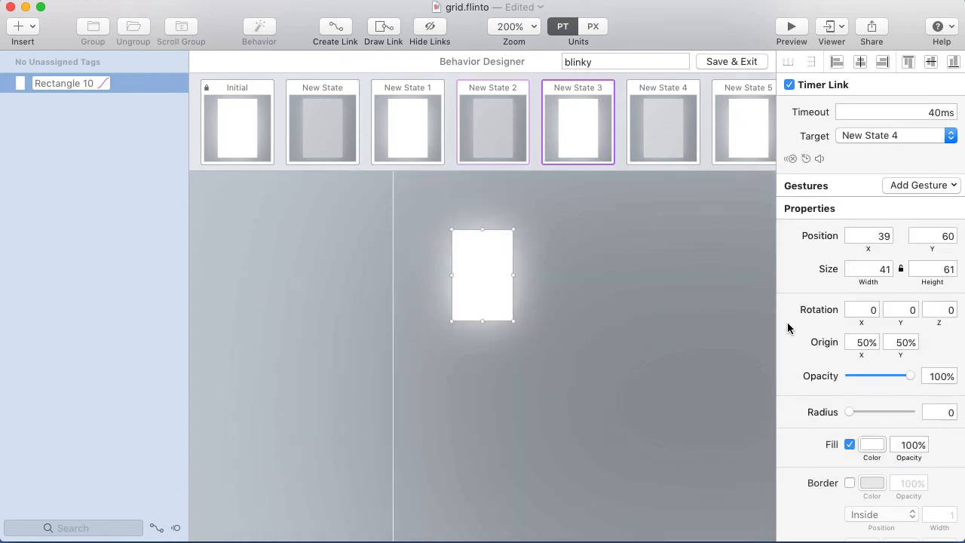
{"action": "scroll", "coordinate": [481, 291], "scroll_direction": "up", "scroll_amount": 3}
{"action": "scroll", "coordinate": [502, 291], "scroll_direction": "right", "scroll_amount": 5}
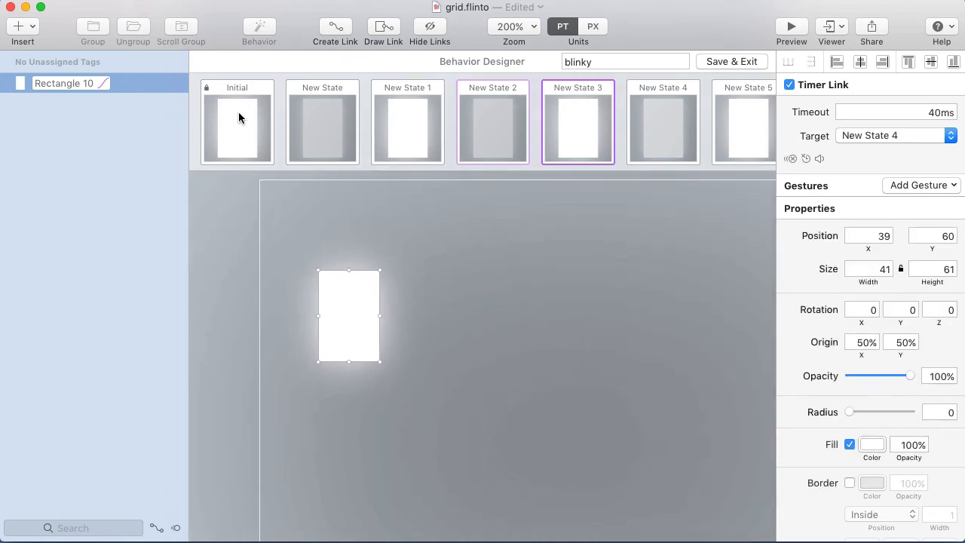
{"action": "scroll", "coordinate": [899, 367], "scroll_direction": "down", "scroll_amount": 5}
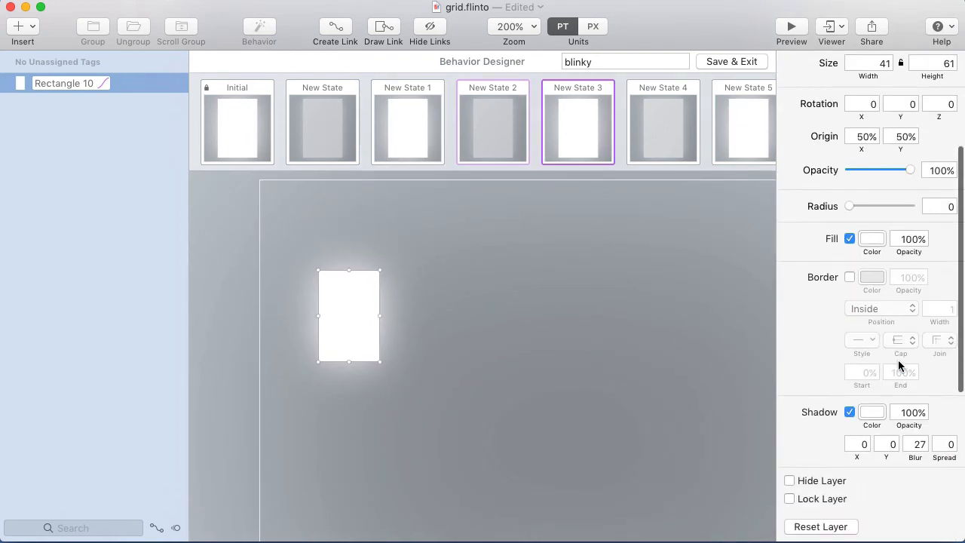
{"action": "scroll", "coordinate": [898, 365], "scroll_direction": "down", "scroll_amount": 8}
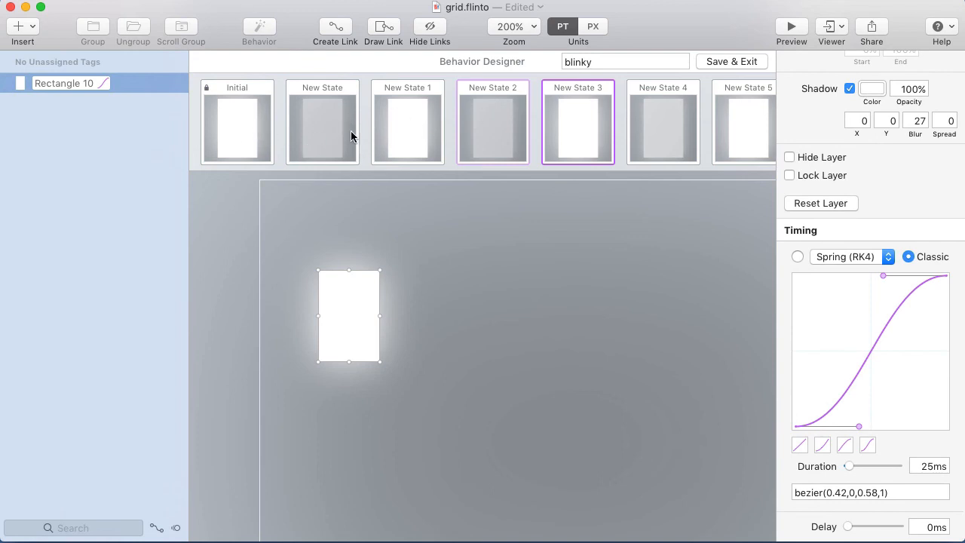
Save and exit the blinky behavior, and play the grid prototype in the preview.
{"action": "left_click", "coordinate": [723, 62]}
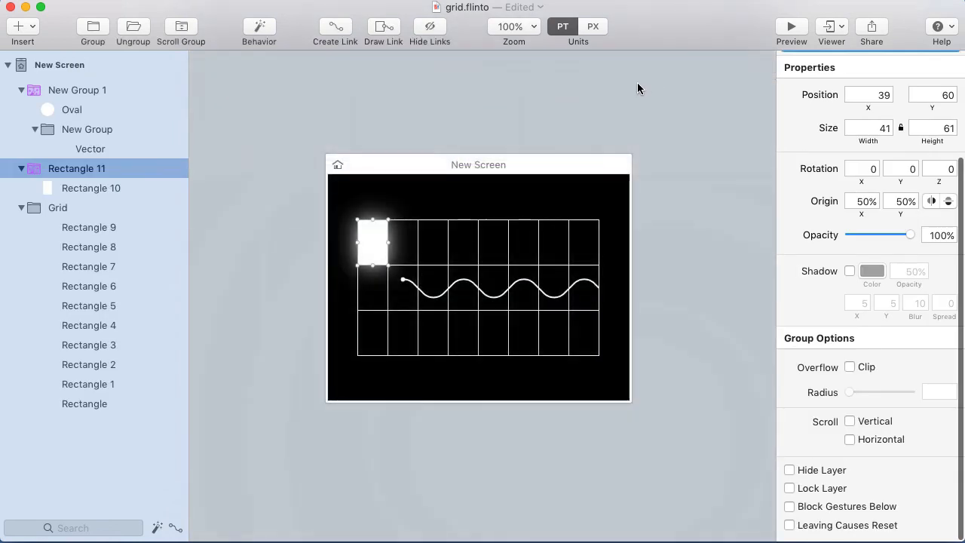
{"action": "left_click", "coordinate": [604, 103]}
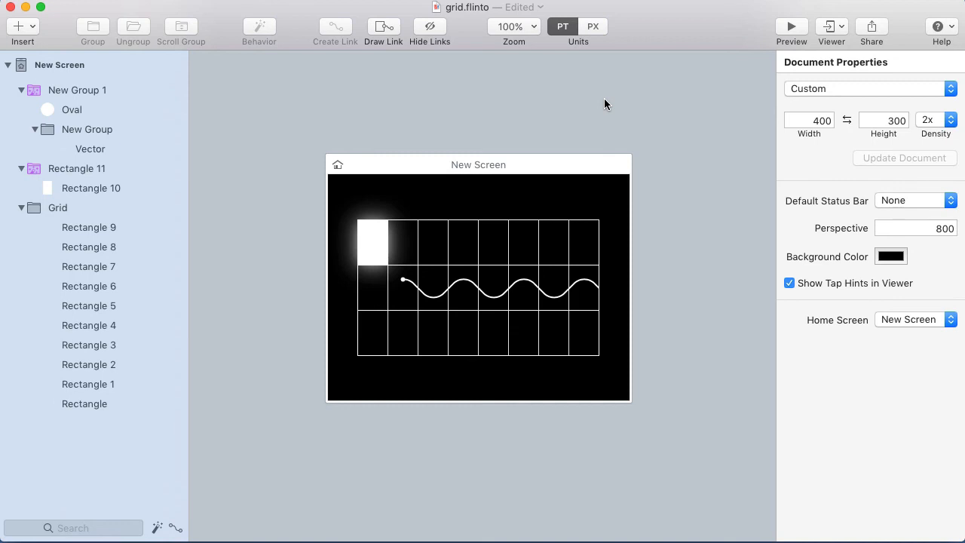
{"action": "key", "text": "super+p"}
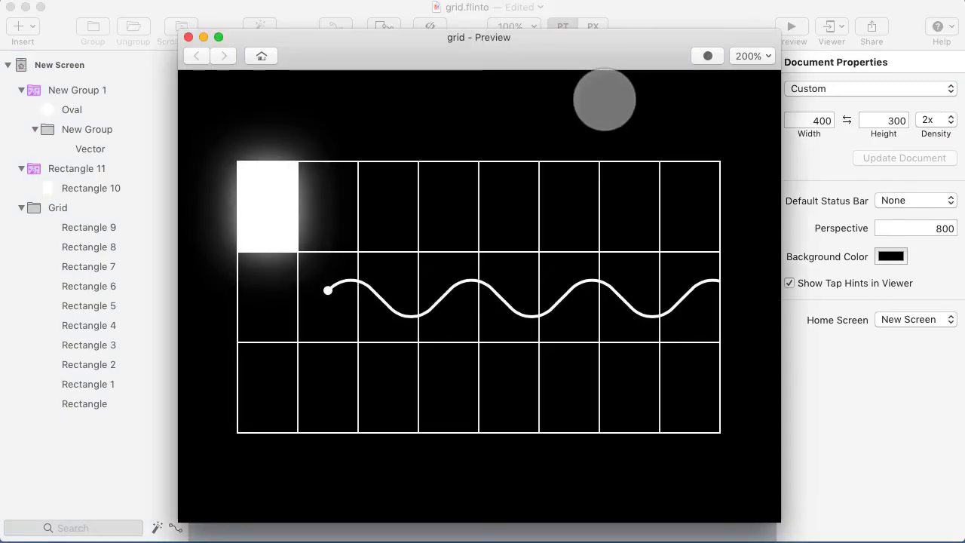